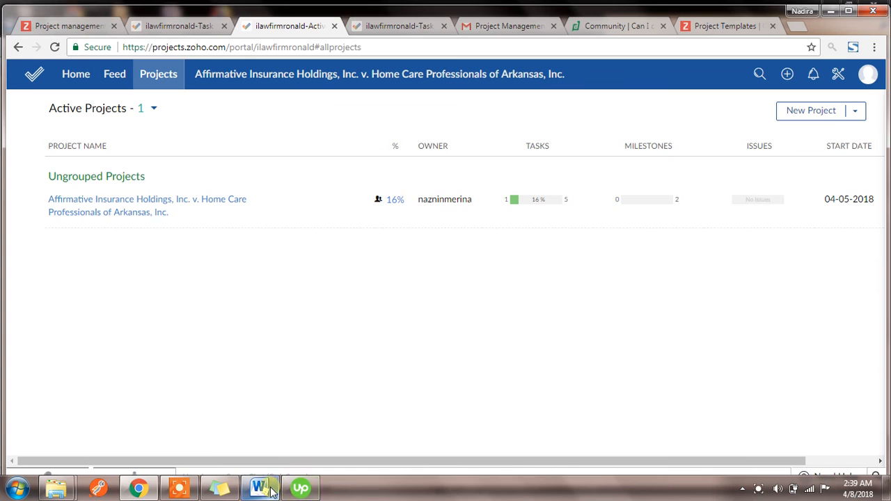
# Step: Look at the Milestones Checklist in Word, and review all columns of the active projects list in Zoho Projects
pyautogui.click(261, 488)
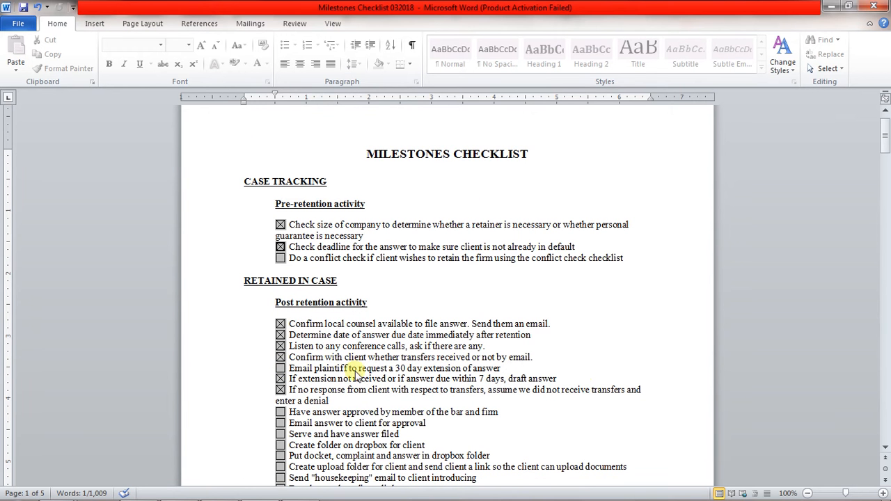
pyautogui.click(827, 7)
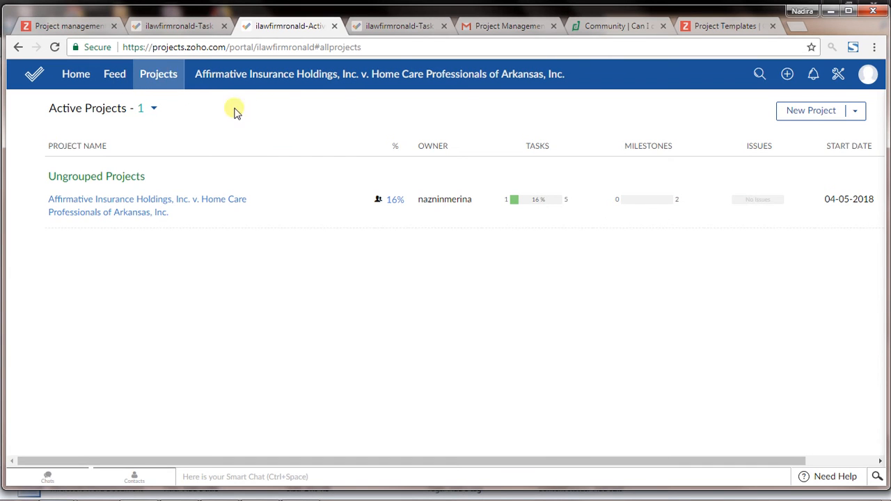
pyautogui.click(120, 110)
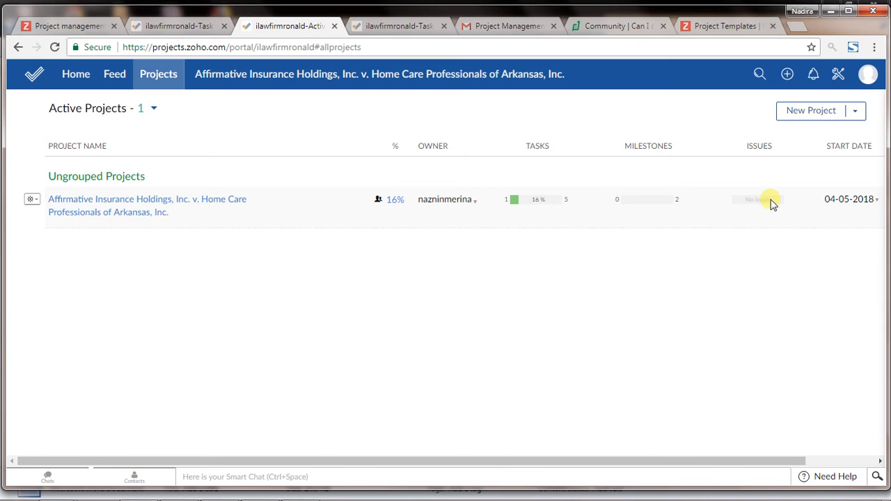
pyautogui.moveTo(698, 461); pyautogui.dragTo(843, 459)
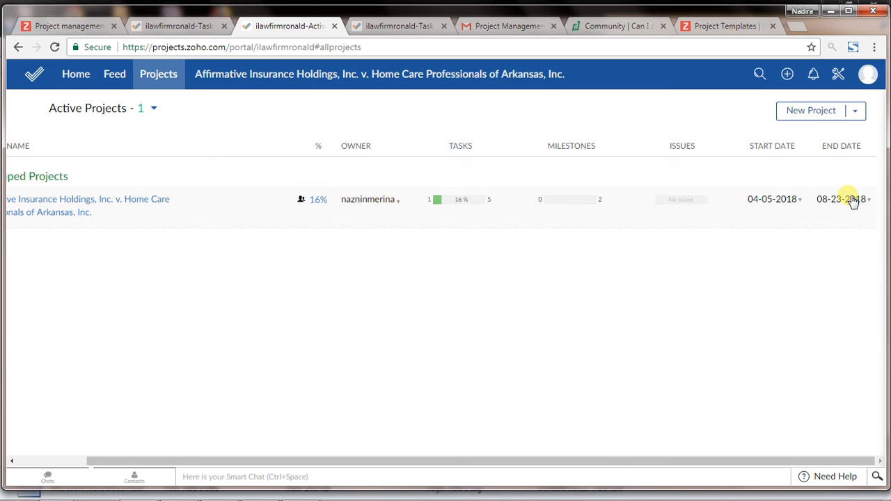
pyautogui.moveTo(601, 462); pyautogui.dragTo(401, 480)
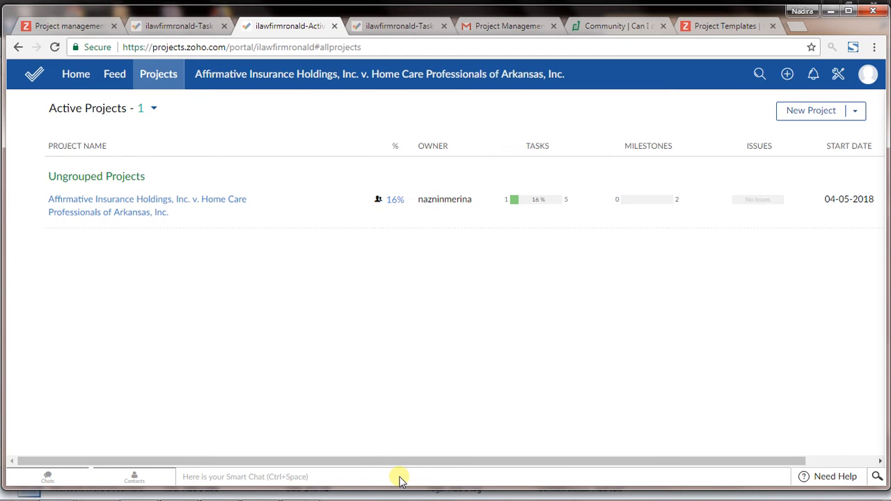
# Step: Open the Affirmative Insurance Holdings project and examine its dashboard widgets from Task Status down to the Task Progress Chart
pyautogui.click(61, 209)
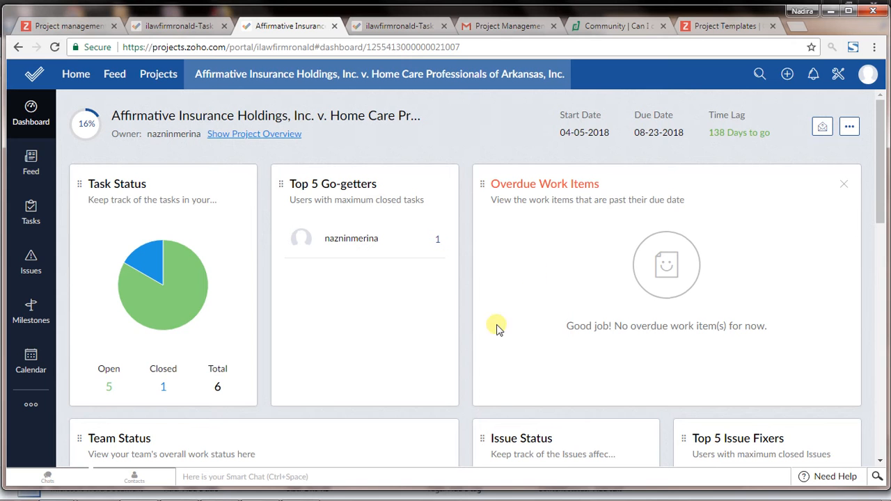
pyautogui.scroll(-3, 563, 279)
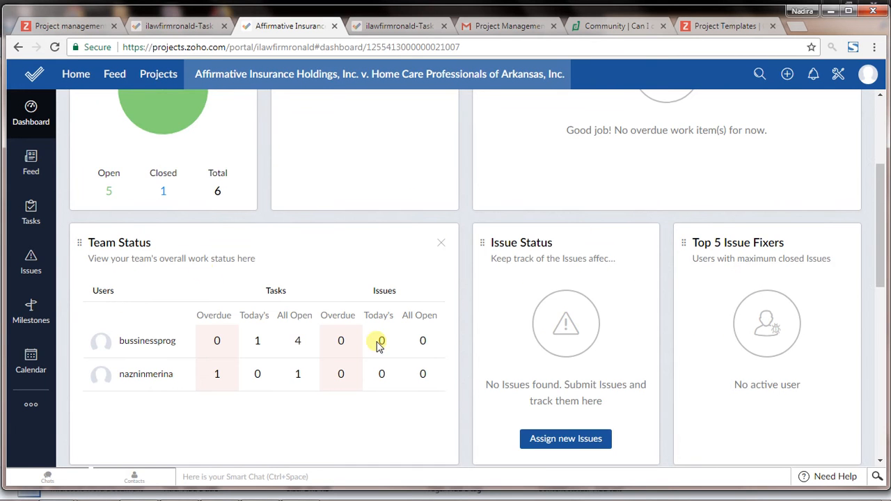
pyautogui.scroll(3, 333, 352)
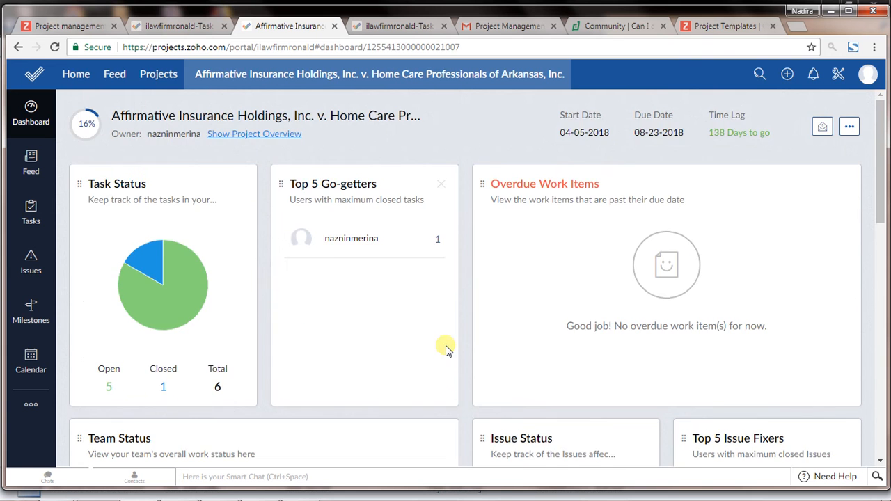
pyautogui.scroll(-10, 445, 350)
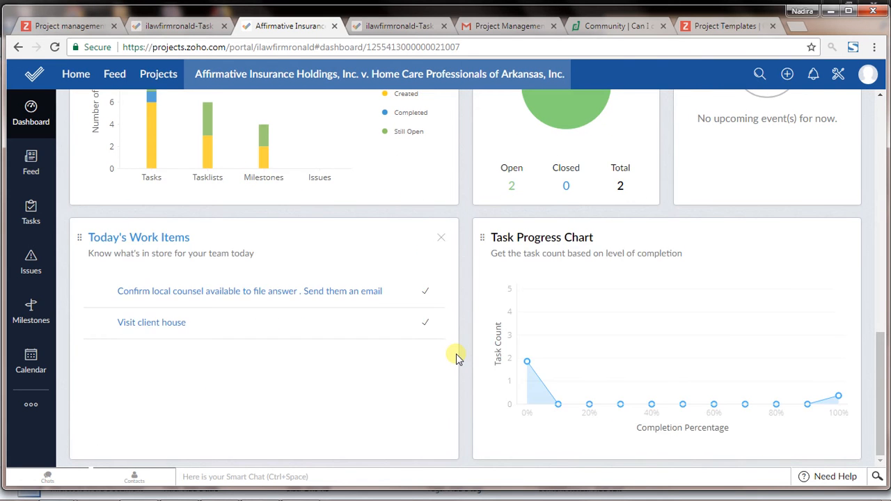
pyautogui.scroll(3, 456, 356)
pyautogui.moveTo(548, 277)
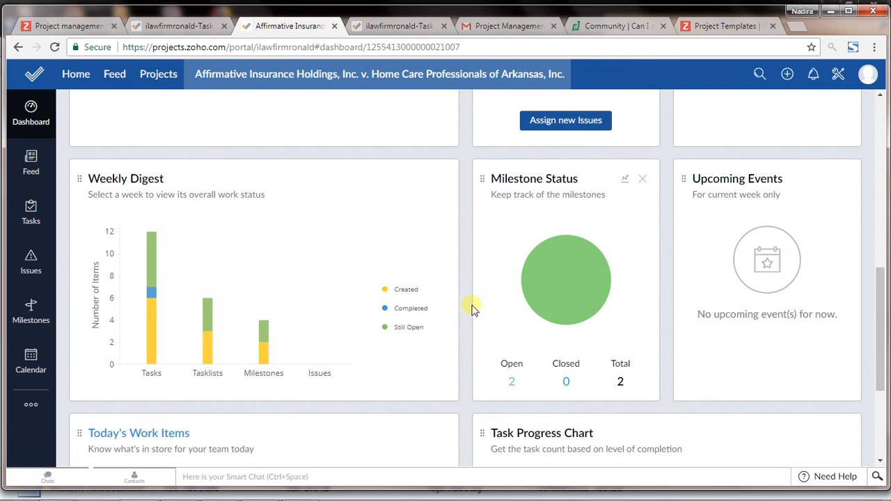
pyautogui.scroll(1, 425, 282)
pyautogui.scroll(6, 426, 283)
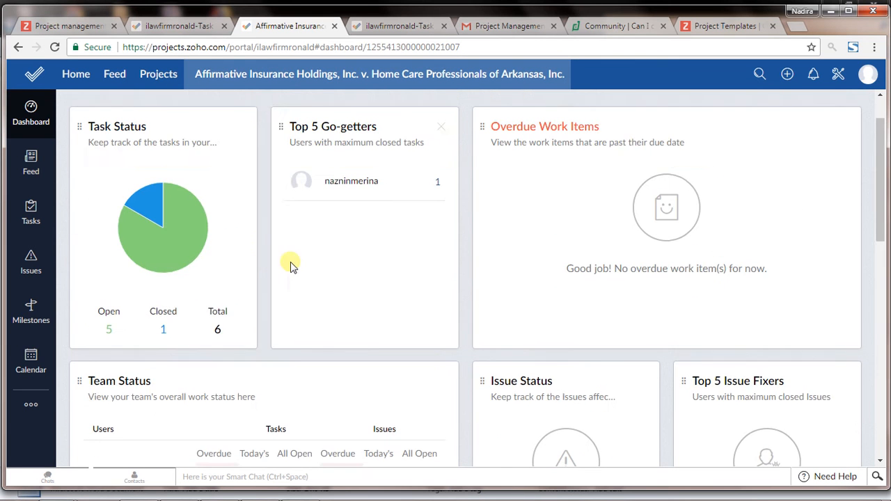
pyautogui.scroll(1, 259, 261)
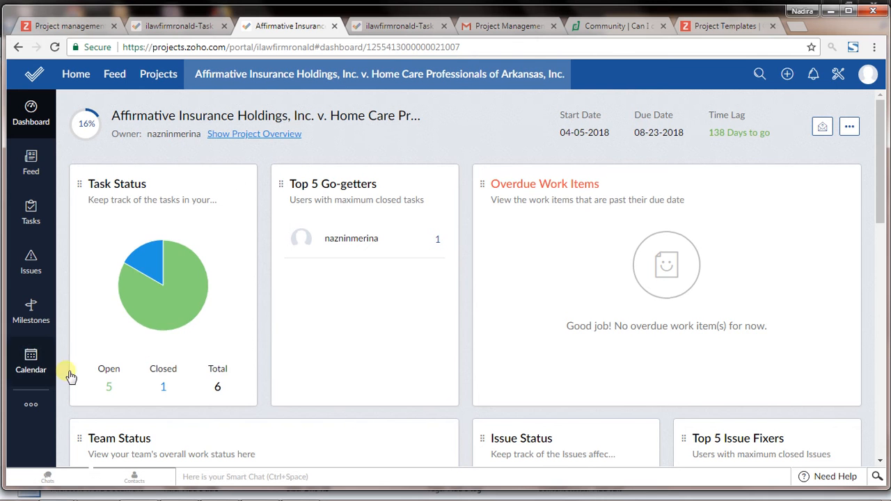
# Step: View the project's task list and its milestones, including the actions available for the Post retention activity milestone
pyautogui.click(31, 402)
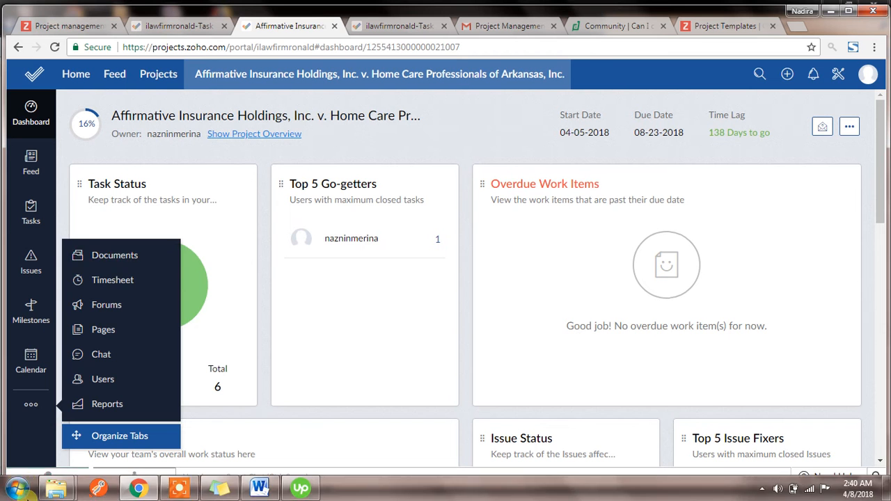
pyautogui.click(30, 220)
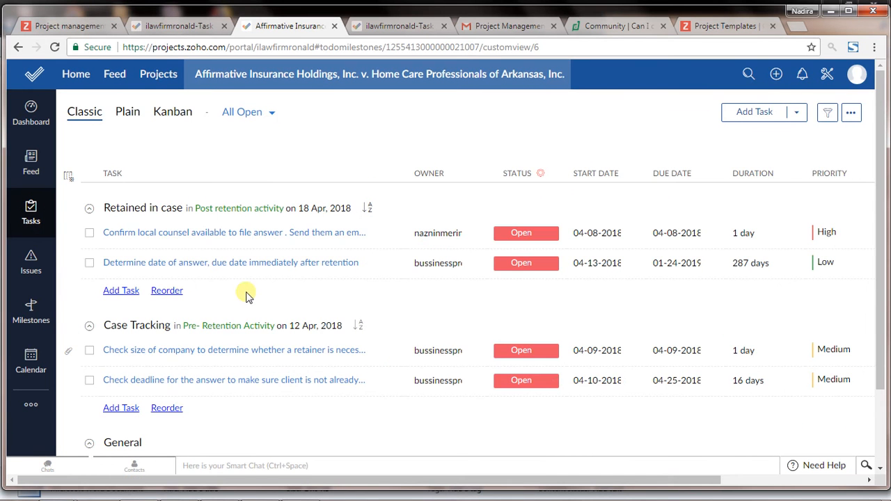
pyautogui.click(14, 325)
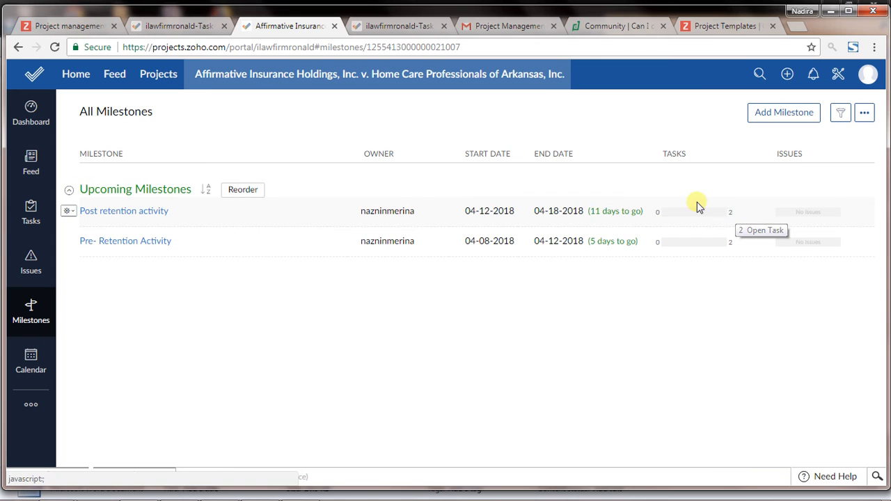
pyautogui.click(74, 213)
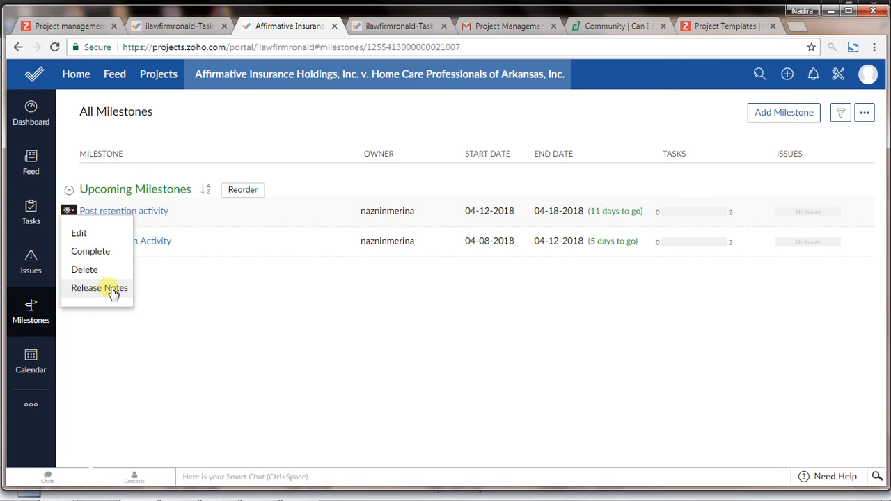
# Step: Inspect the detailed new-task form for the Retained in case task list and cancel it without adding a task
pyautogui.click(31, 212)
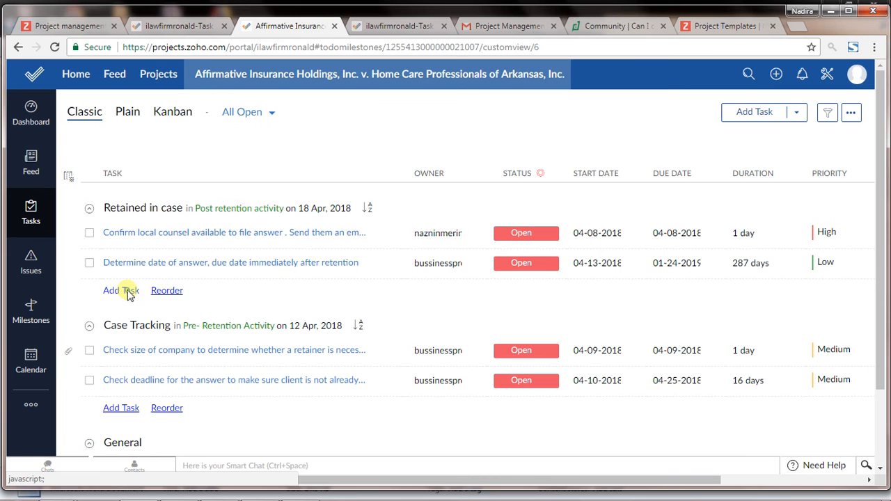
pyautogui.click(130, 295)
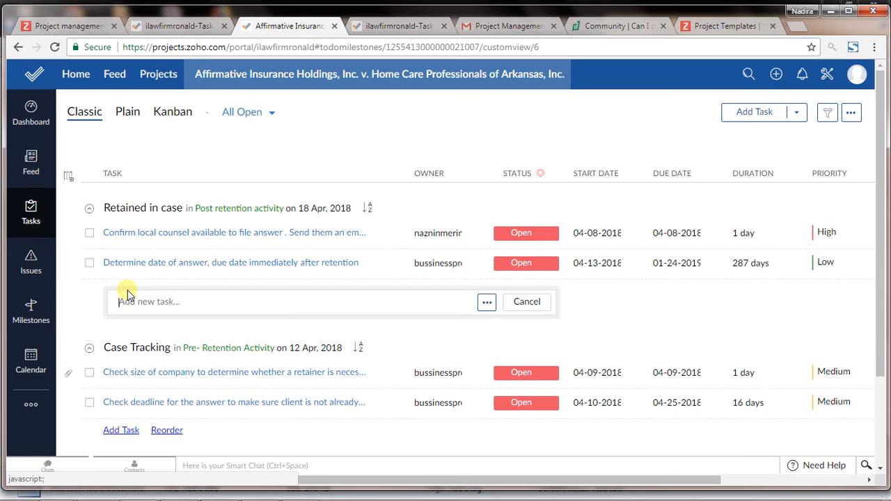
pyautogui.click(487, 303)
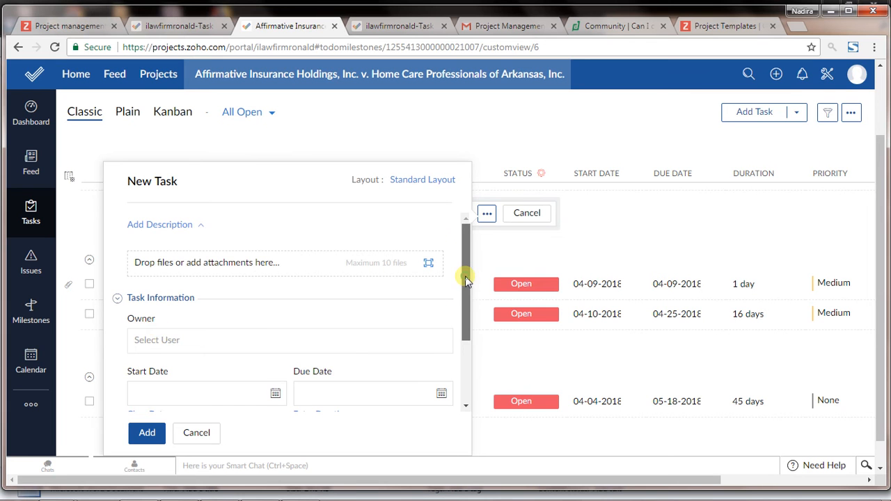
pyautogui.moveTo(465, 278); pyautogui.dragTo(467, 255)
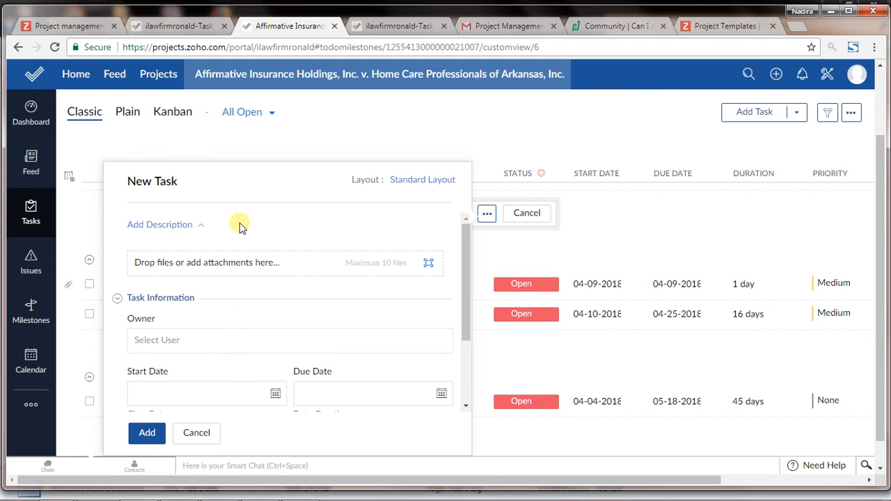
pyautogui.click(196, 433)
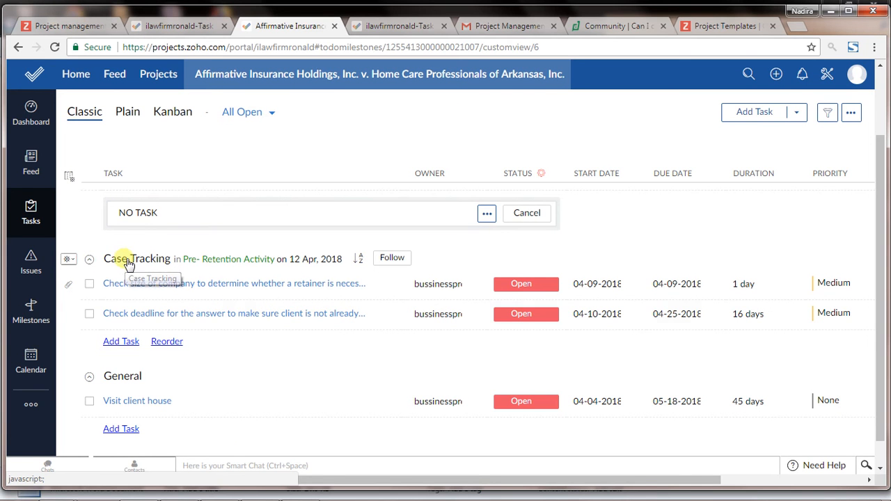
# Step: Compare the Word checklist with the Case Tracking tasks, and view the bulk update options for both tasks before clearing the selection
pyautogui.click(274, 490)
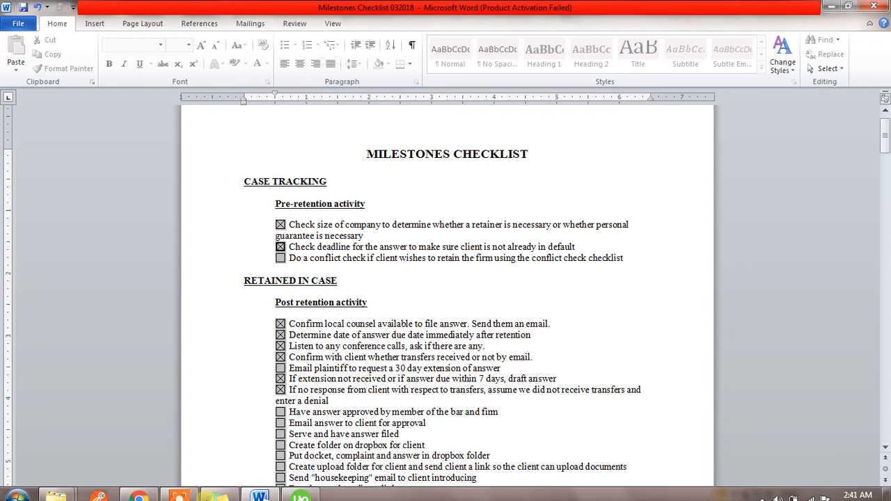
pyautogui.click(140, 489)
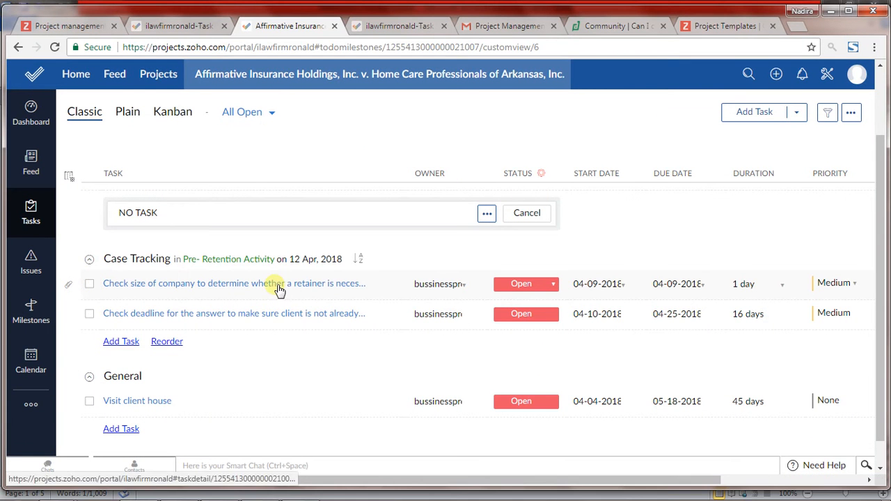
pyautogui.click(89, 286)
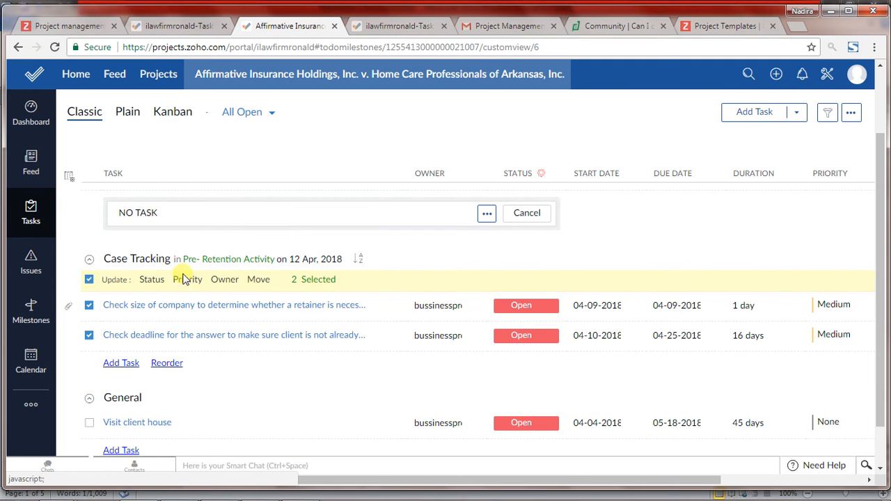
pyautogui.click(89, 280)
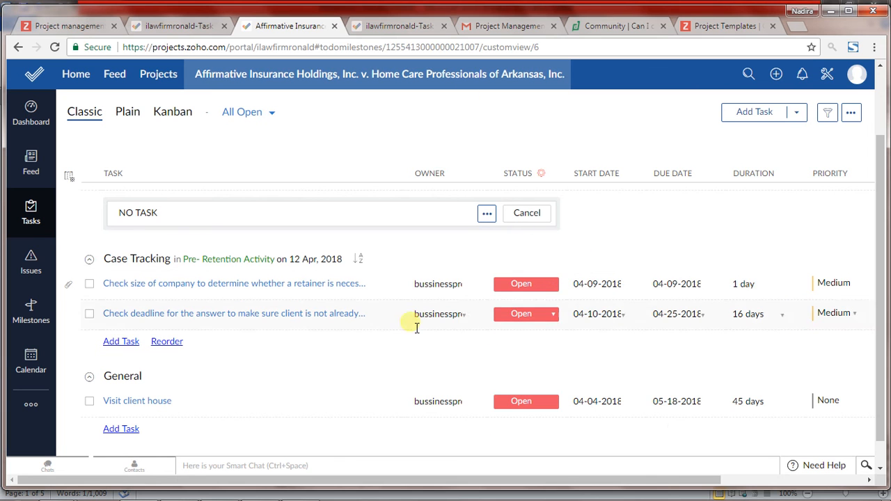
# Step: View the duration and completion percentage options of the first Case Tracking task without changing them, and the additional task list actions
pyautogui.click(764, 287)
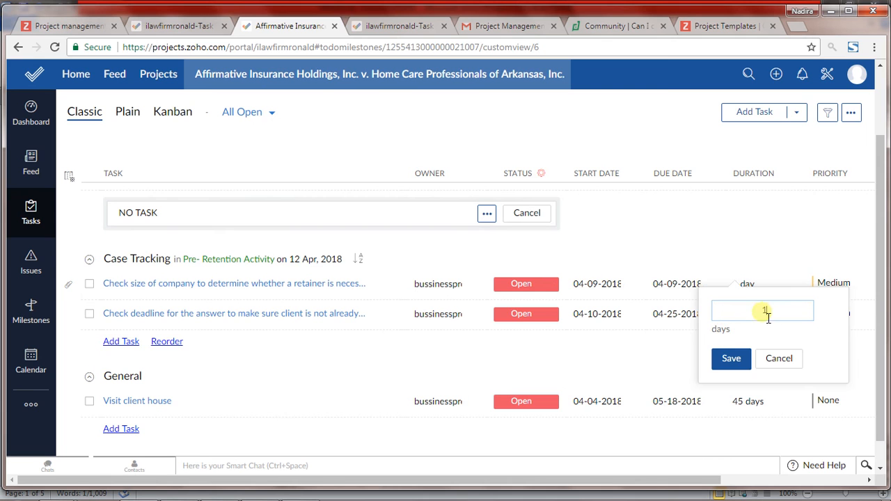
pyautogui.click(781, 361)
pyautogui.moveTo(665, 491); pyautogui.dragTo(679, 477)
pyautogui.moveTo(697, 473); pyautogui.dragTo(839, 468)
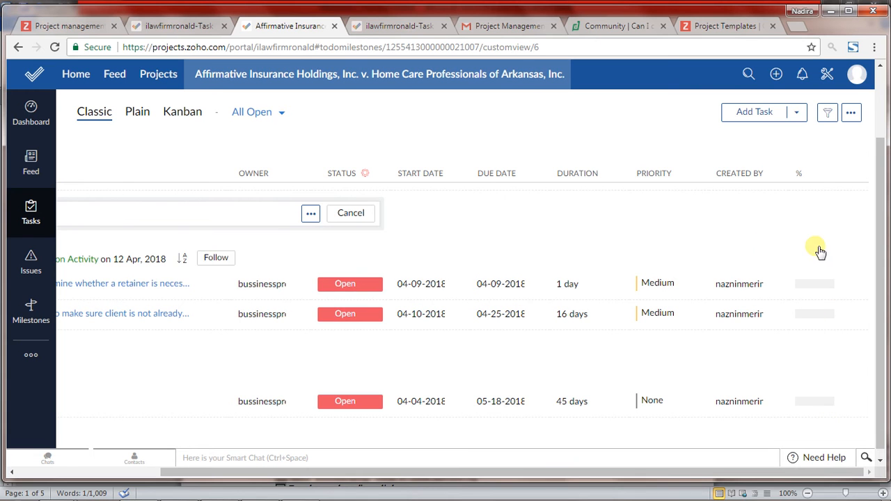
pyautogui.click(835, 284)
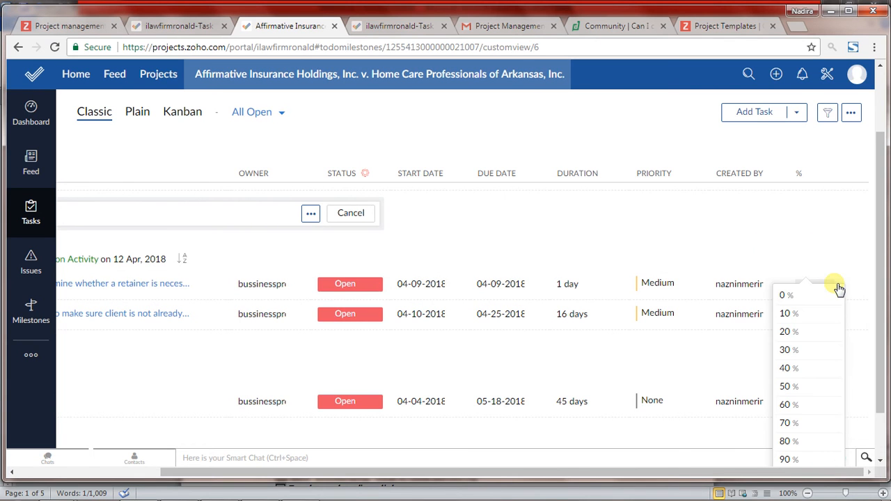
pyautogui.click(640, 138)
pyautogui.moveTo(687, 475); pyautogui.dragTo(333, 498)
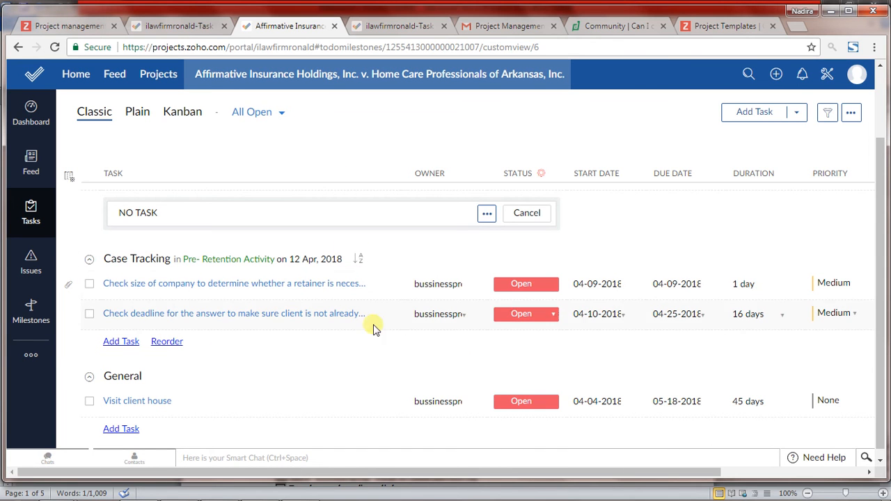
pyautogui.click(852, 112)
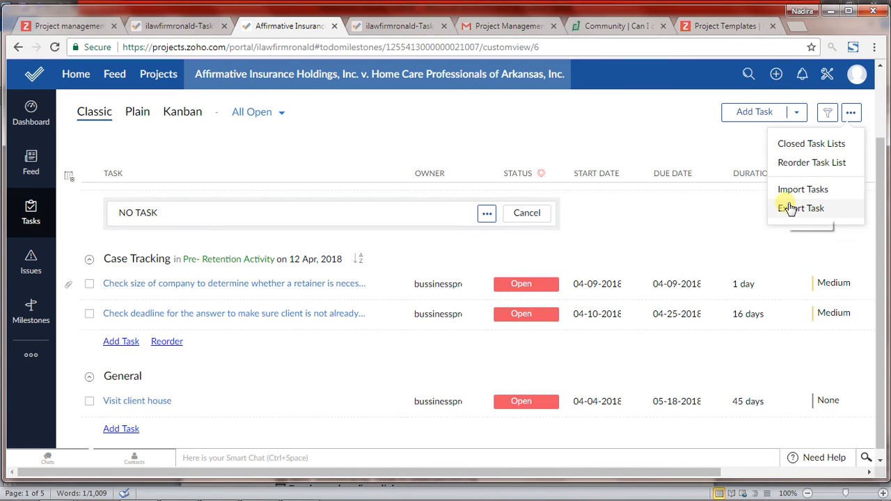
# Step: Show the project's users and view the additional options of the user list
pyautogui.click(29, 355)
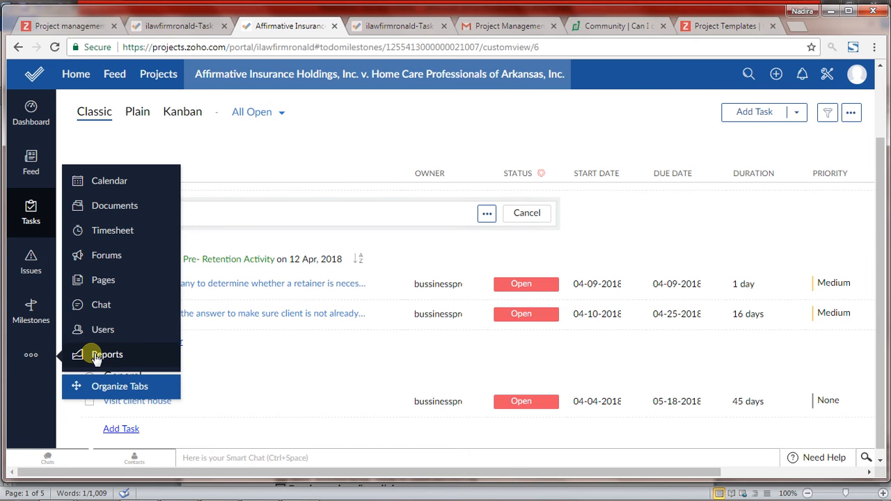
pyautogui.click(96, 332)
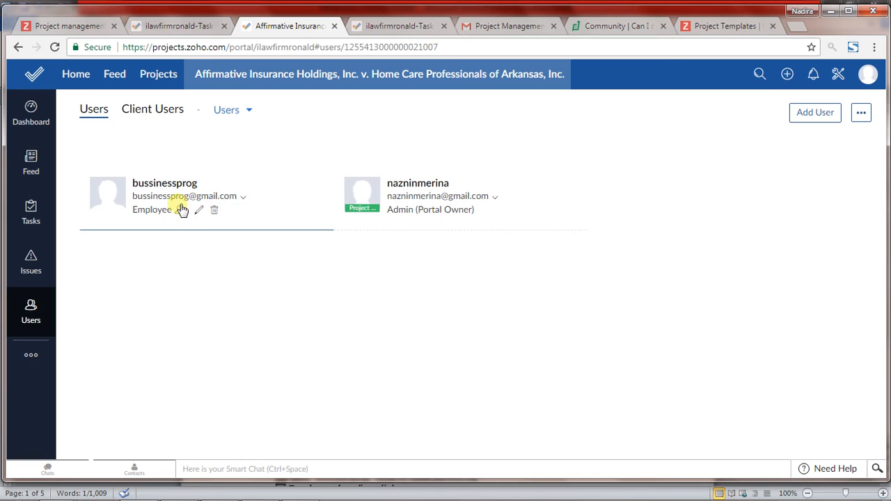
pyautogui.click(863, 115)
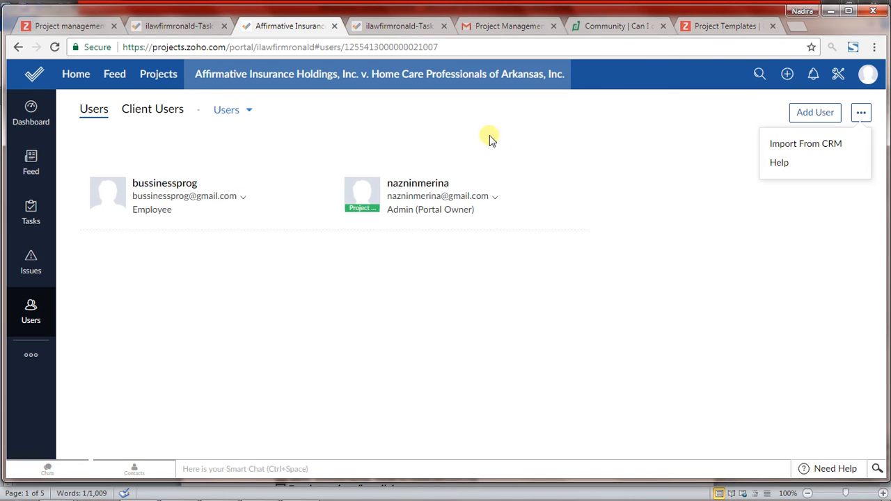
# Step: Show the project's monthly calendar for April 2018
pyautogui.click(36, 356)
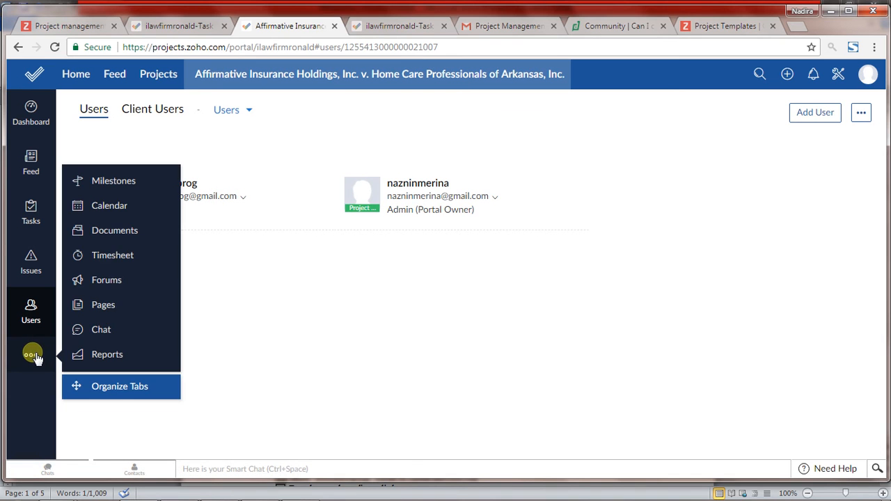
pyautogui.click(111, 205)
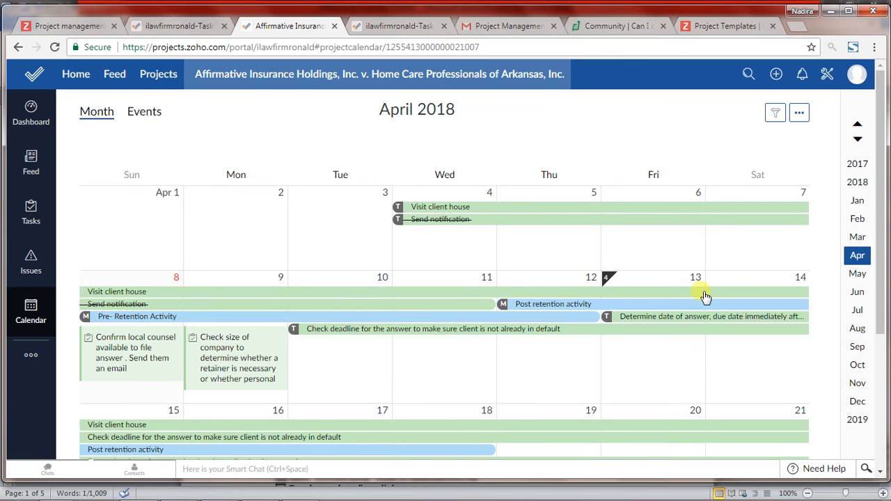
# Step: View the calendar's additional options and examine the tasks and milestones across the weeks of April 2018
pyautogui.click(802, 113)
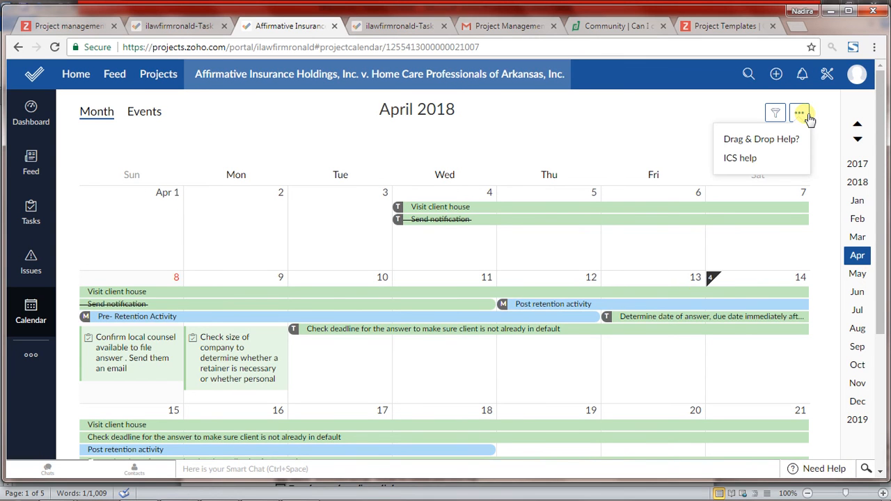
pyautogui.click(599, 118)
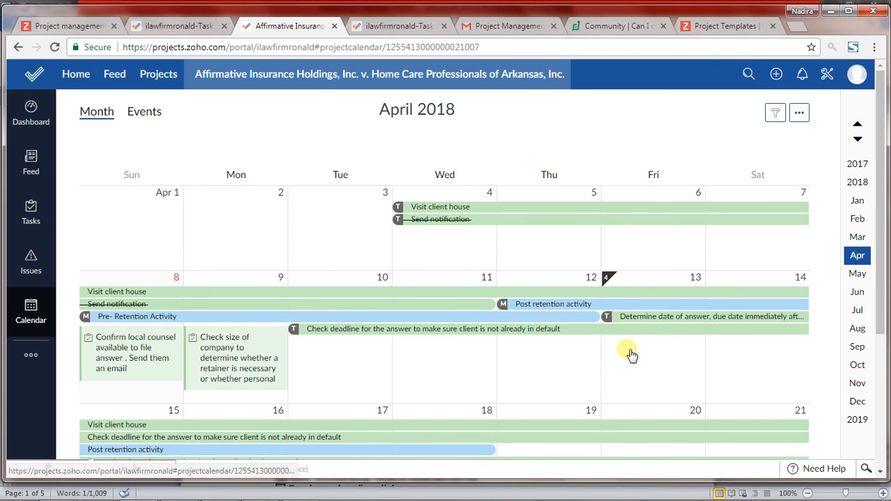
pyautogui.scroll(-1, 647, 280)
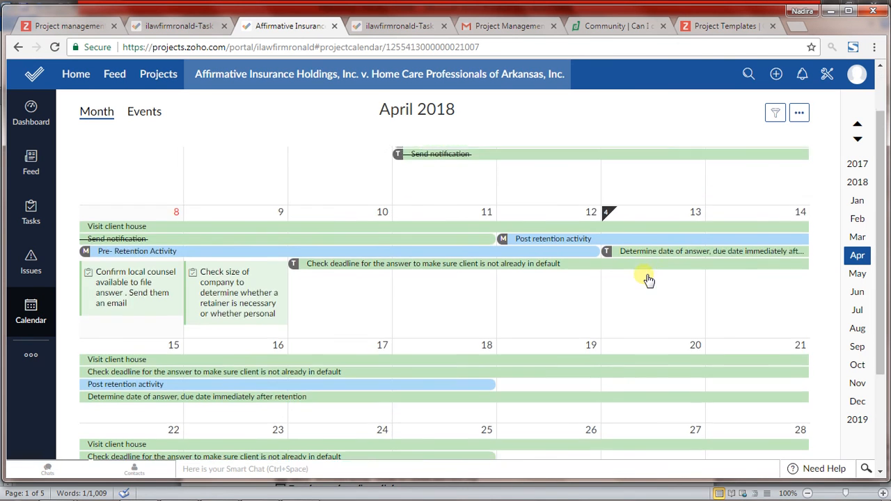
pyautogui.scroll(-2, 647, 280)
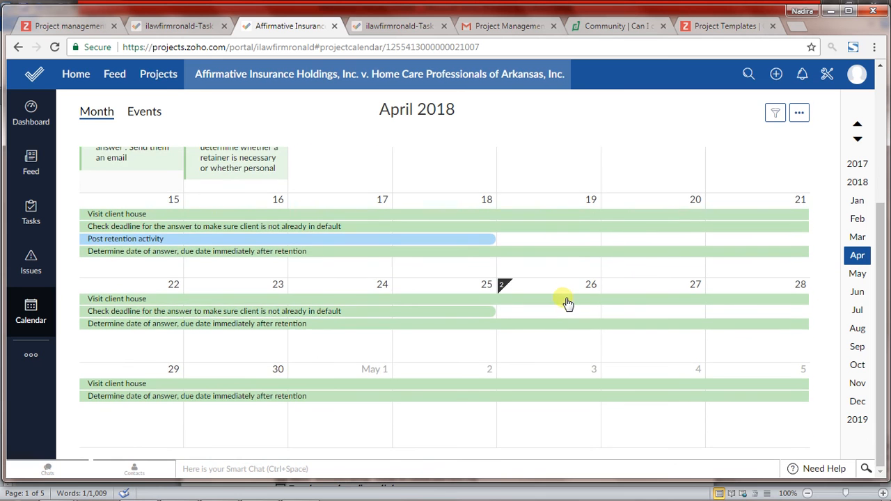
pyautogui.scroll(3, 568, 304)
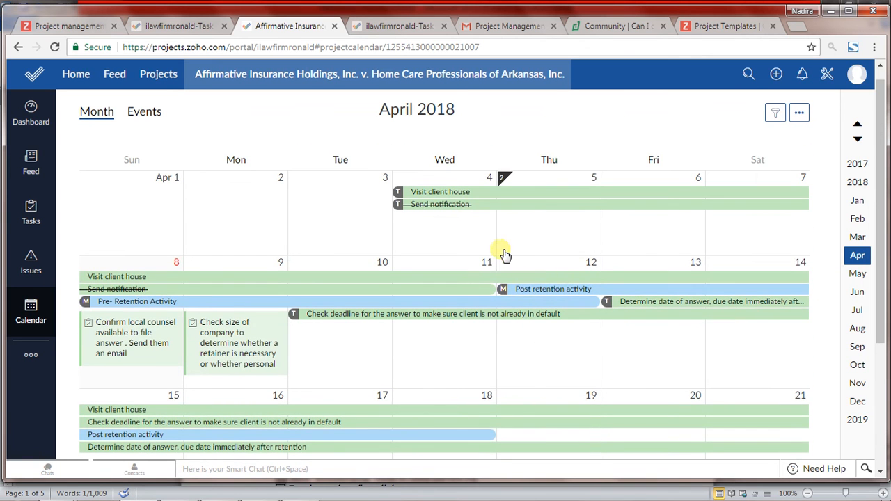
pyautogui.scroll(1, 504, 253)
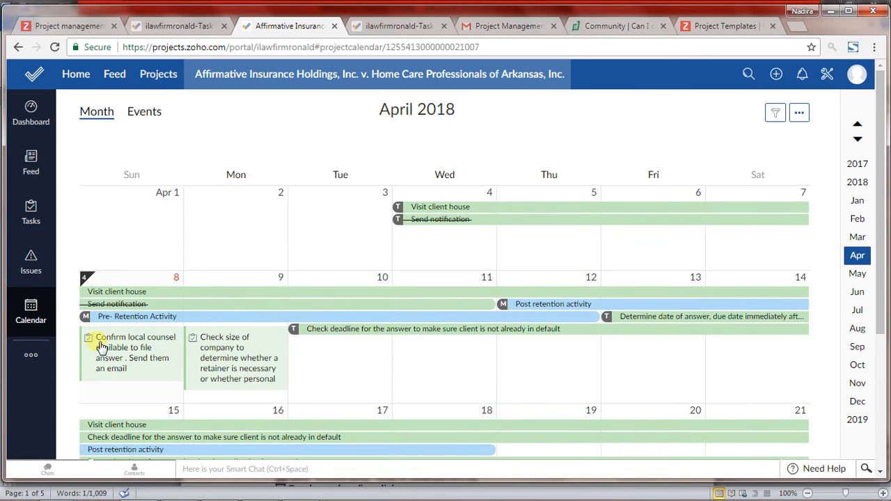
# Step: View the calendar details of the local counsel confirmation task and the full details of the answer deadline check task
pyautogui.moveTo(101, 347)
pyautogui.moveTo(125, 360)
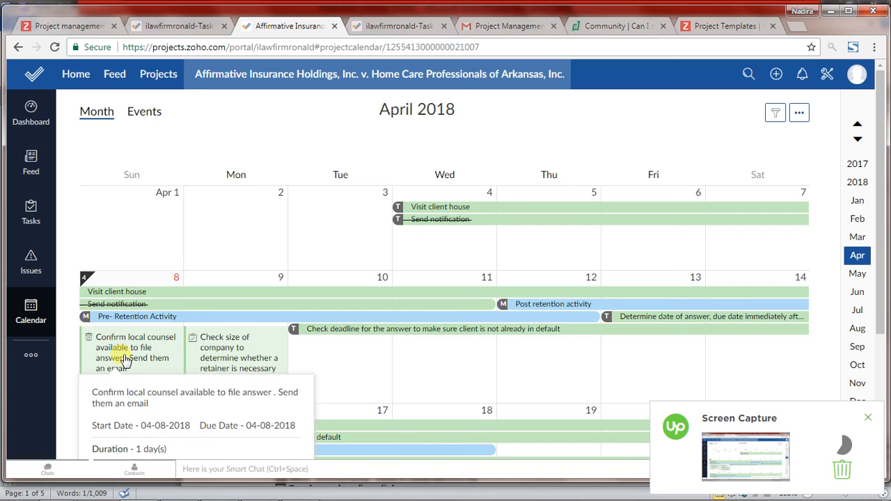
pyautogui.moveTo(334, 331)
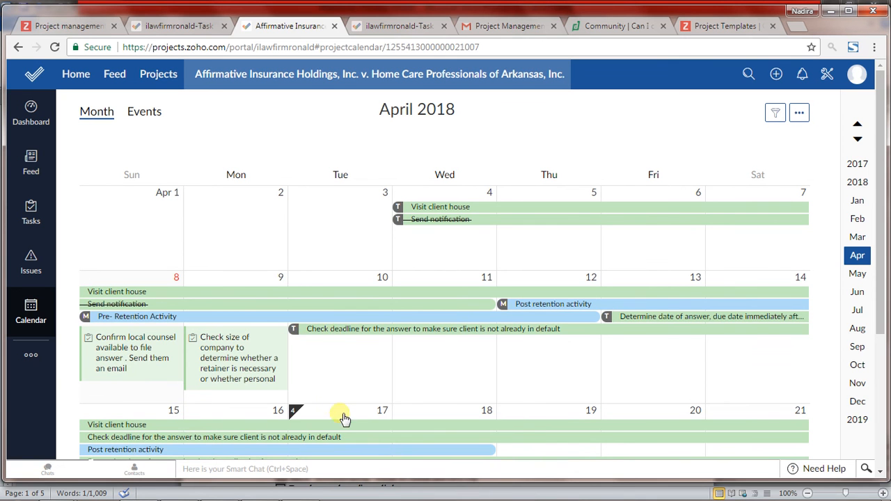
pyautogui.click(337, 331)
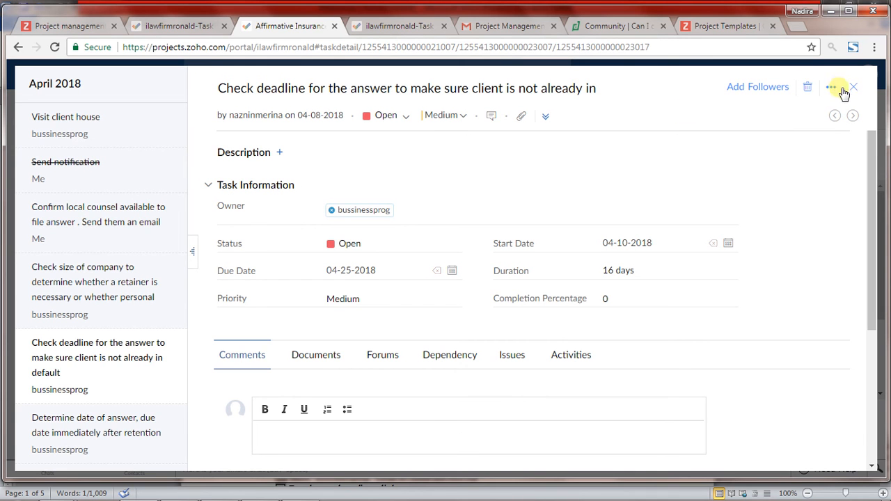
pyautogui.click(854, 92)
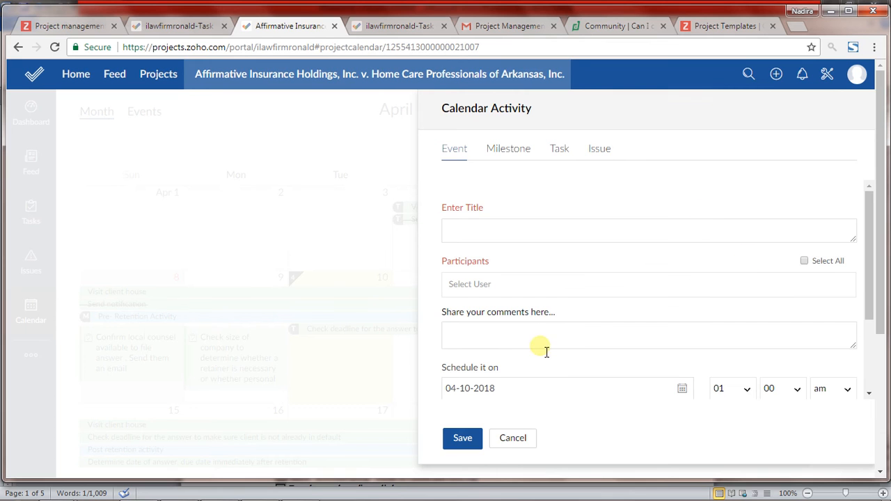
pyautogui.click(515, 439)
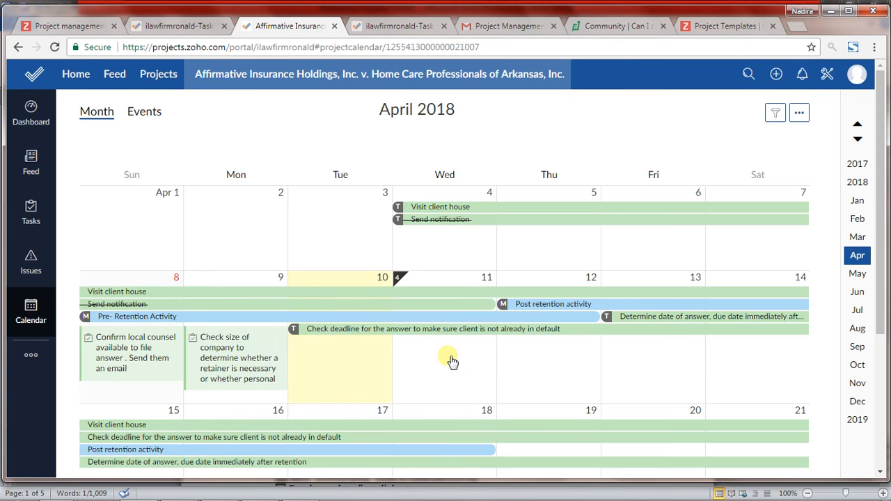
# Step: Examine the mid-April calendar entries and the calendar's additional options, and show the project's events
pyautogui.moveTo(348, 333)
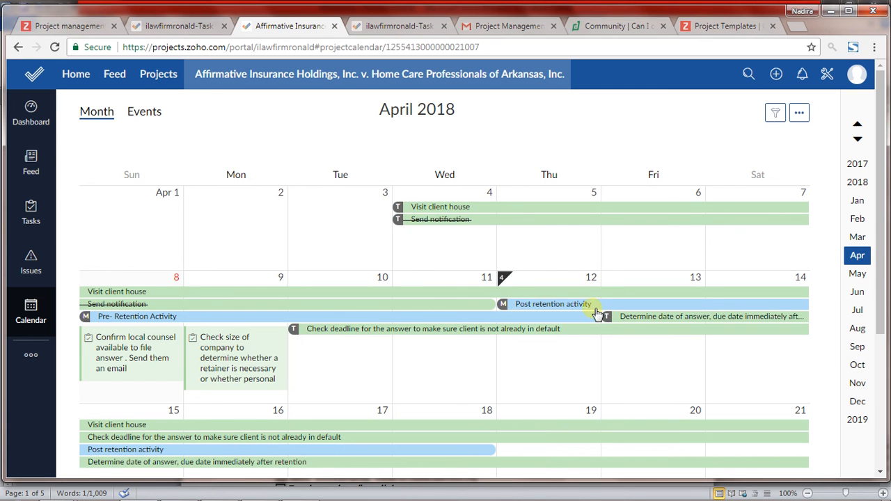
pyautogui.moveTo(609, 319)
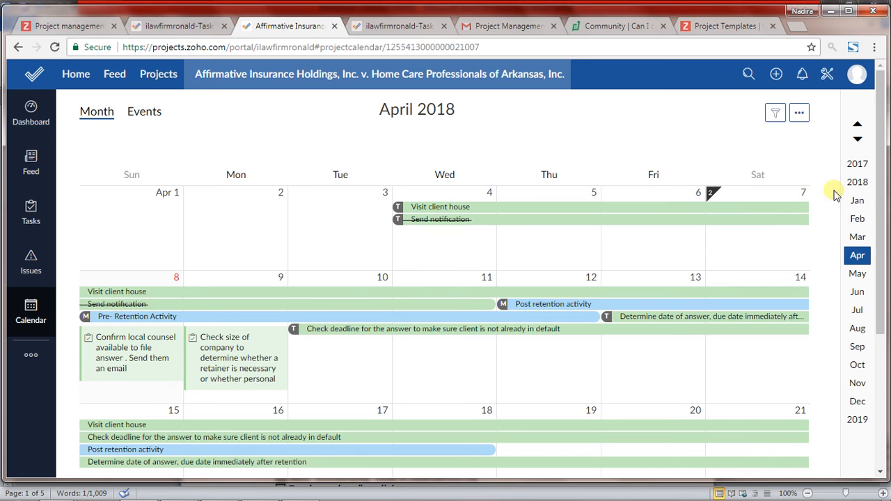
pyautogui.click(799, 114)
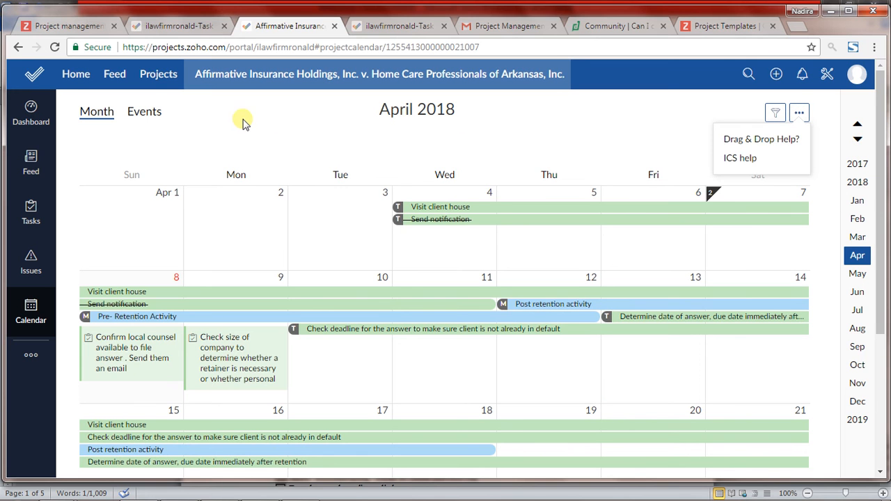
pyautogui.click(142, 110)
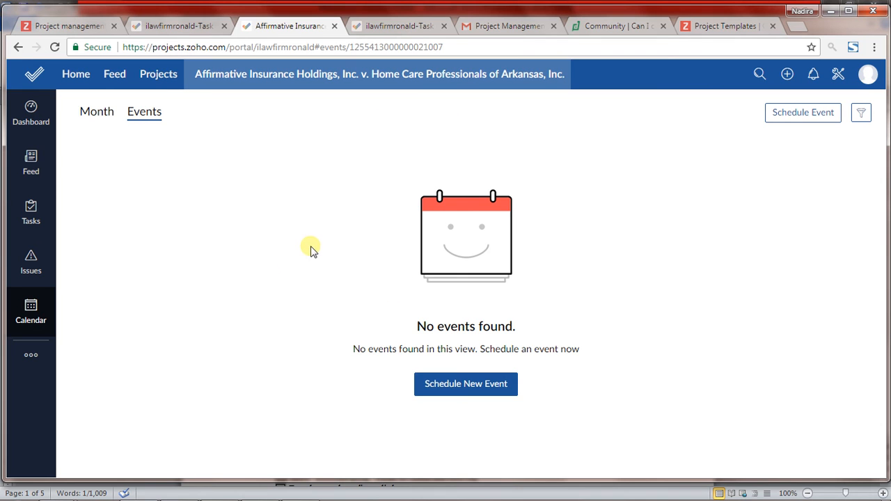
# Step: Open the project's Gantt chart report and view the predecessor details of the company size and answer deadline check tasks
pyautogui.click(32, 356)
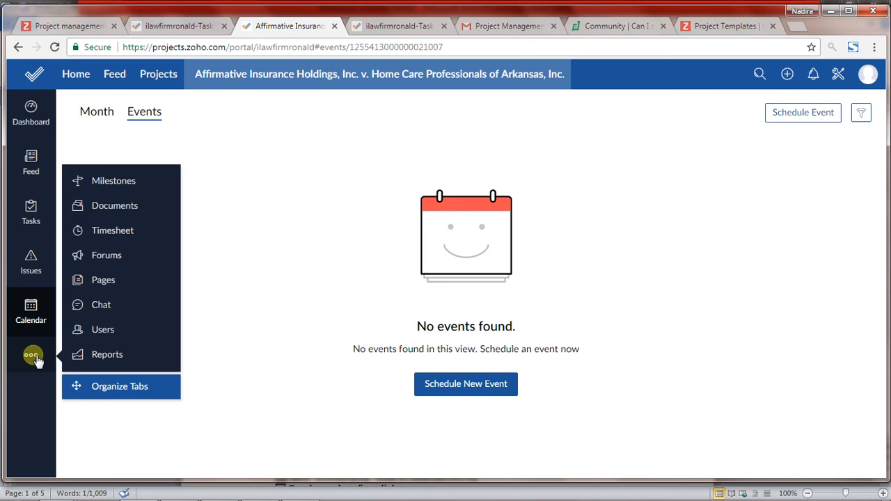
pyautogui.click(98, 354)
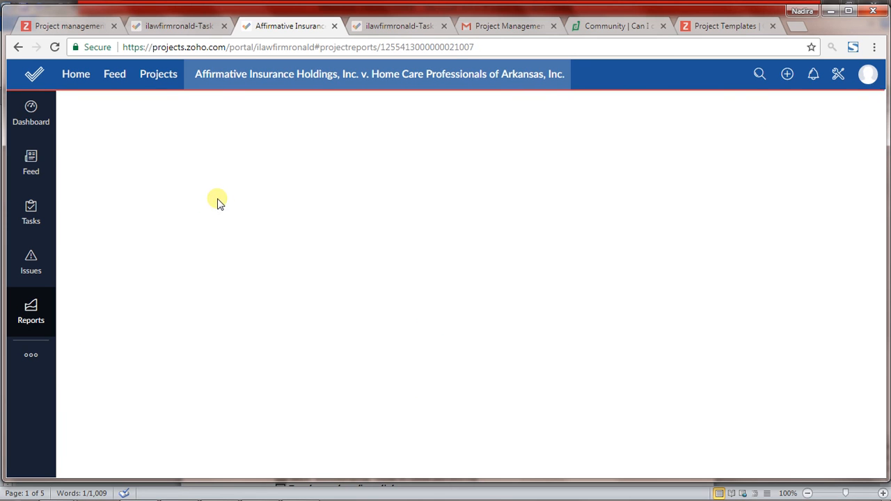
pyautogui.click(230, 253)
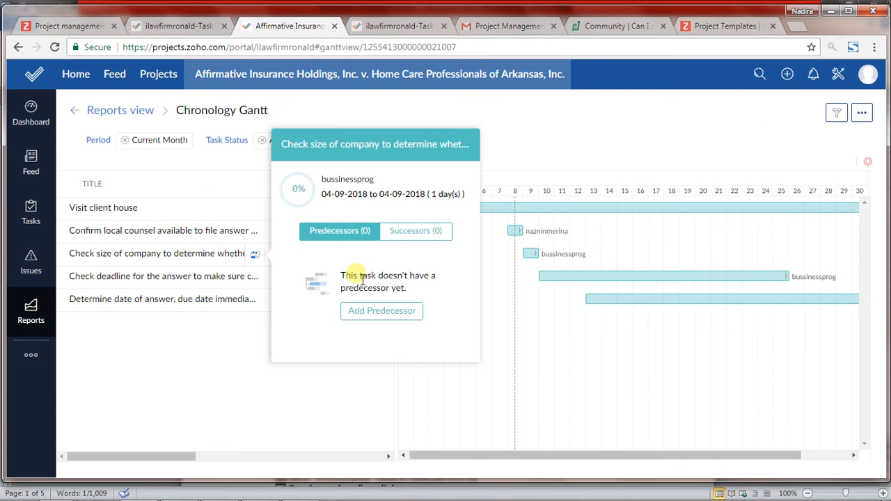
pyautogui.click(254, 276)
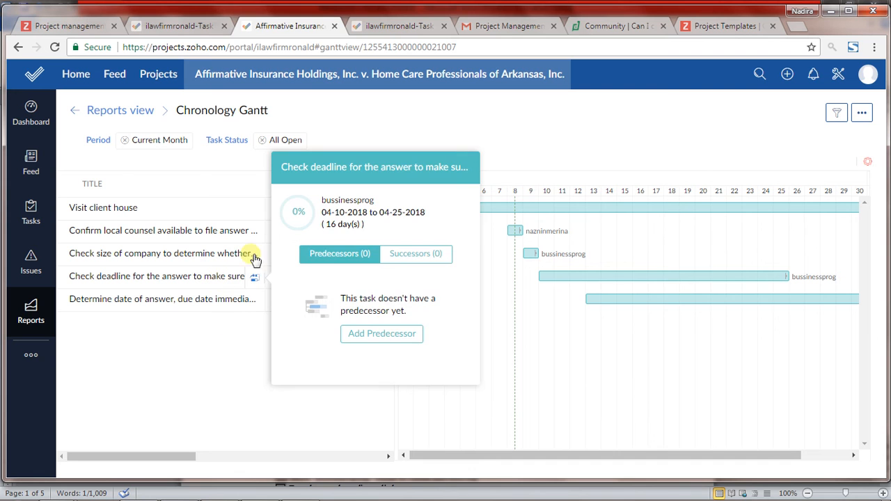
pyautogui.click(217, 402)
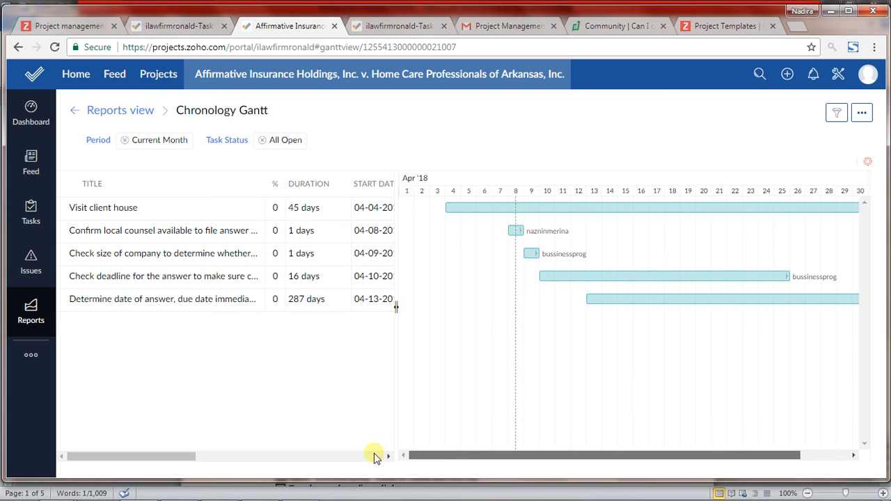
# Step: Widen the Gantt timeline and link the Visit client house task as predecessor of the local counsel confirmation task
pyautogui.moveTo(397, 418); pyautogui.dragTo(81, 414)
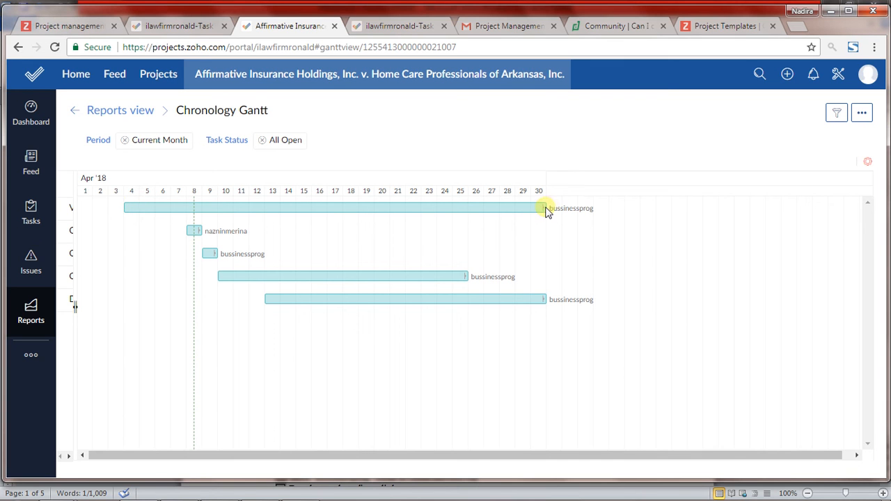
pyautogui.moveTo(527, 235); pyautogui.dragTo(193, 237)
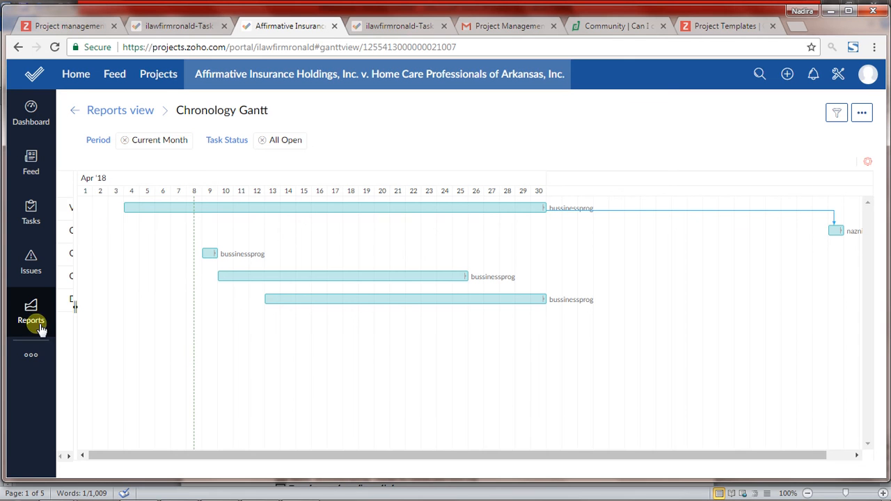
# Step: Return from the Chronology Gantt to the reports overview and examine the available report types
pyautogui.click(32, 358)
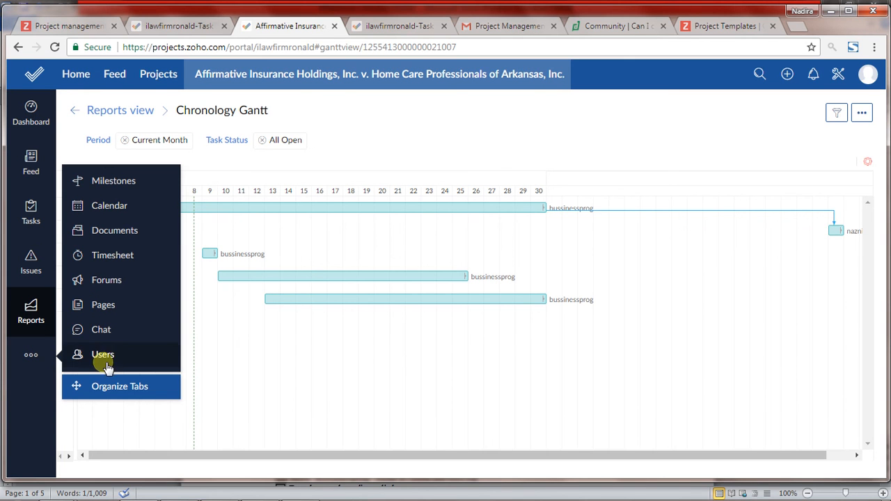
pyautogui.click(28, 306)
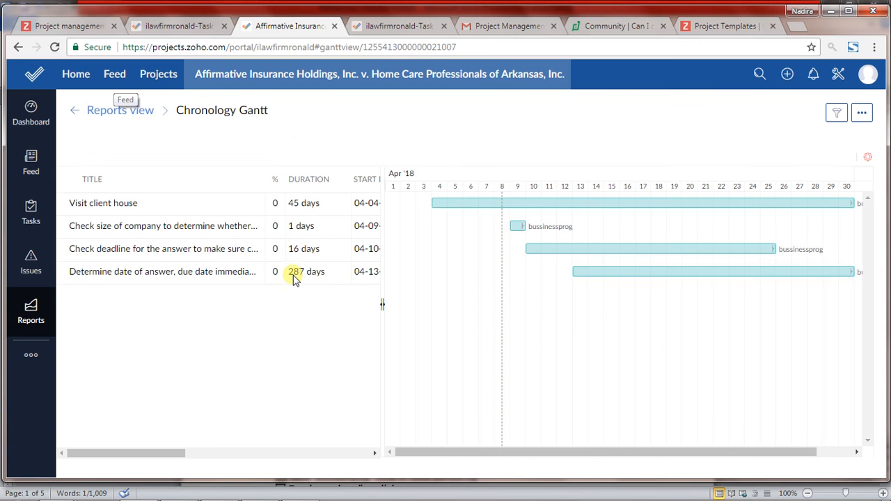
pyautogui.click(75, 110)
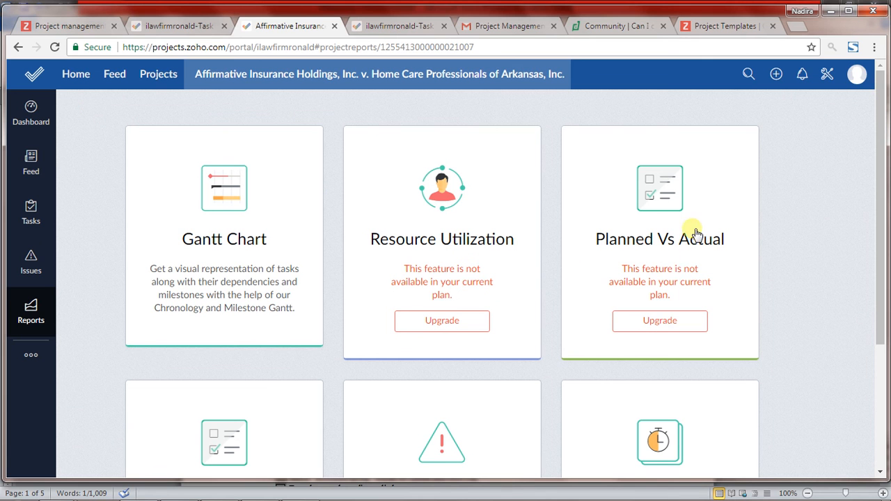
pyautogui.moveTo(880, 195); pyautogui.dragTo(886, 286)
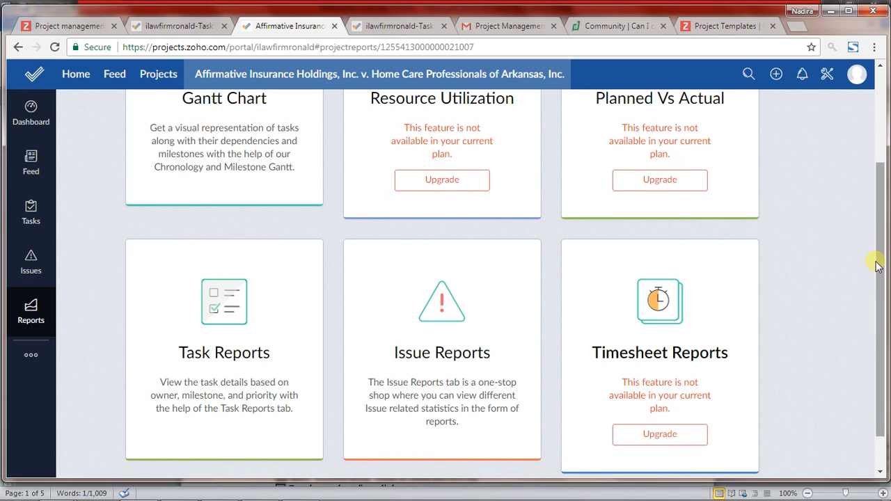
pyautogui.moveTo(881, 266); pyautogui.dragTo(878, 191)
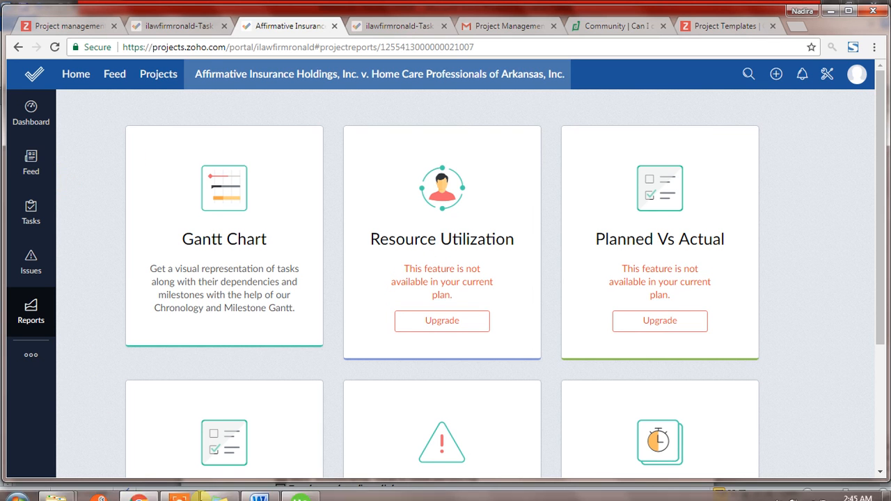
# Step: Show the project's feed and its open tasks in the Classic view
pyautogui.click(33, 165)
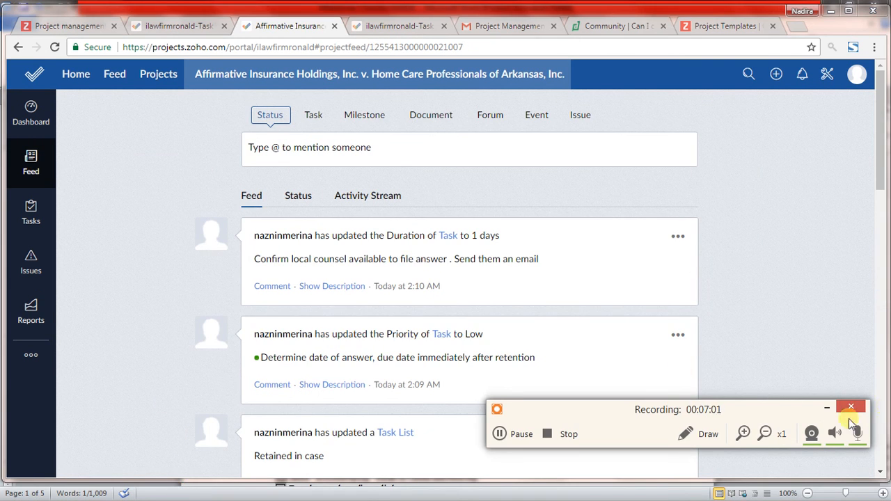
pyautogui.click(827, 410)
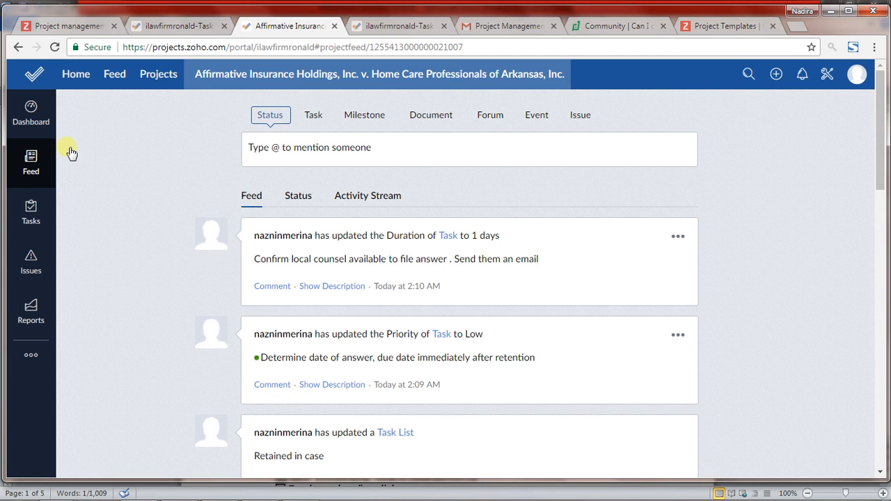
pyautogui.click(28, 210)
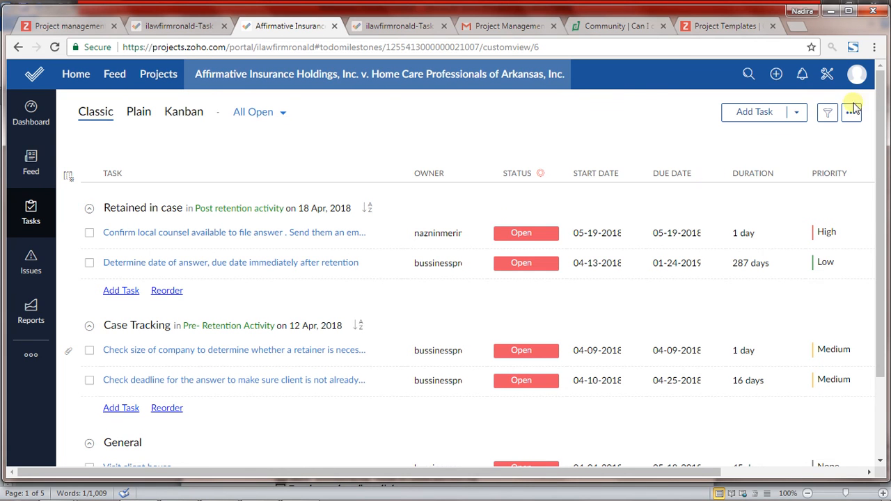
# Step: View the account panel, and show the portal's task templates in the setup
pyautogui.click(855, 81)
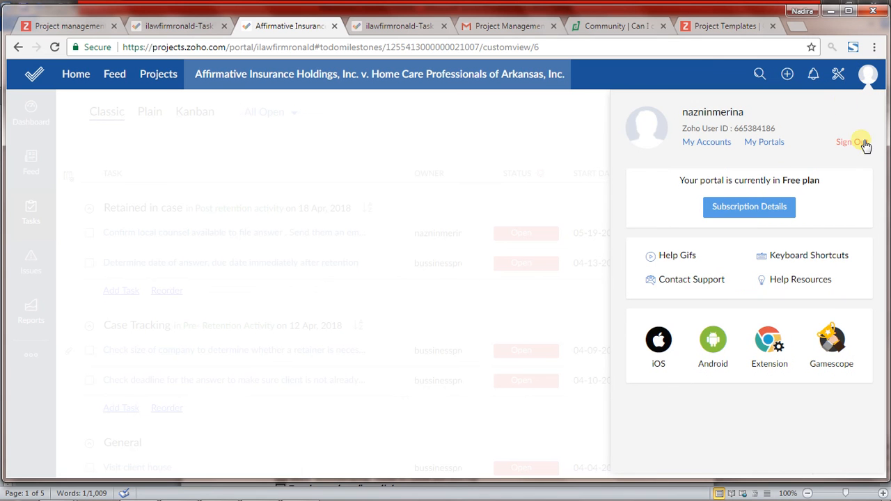
pyautogui.click(447, 117)
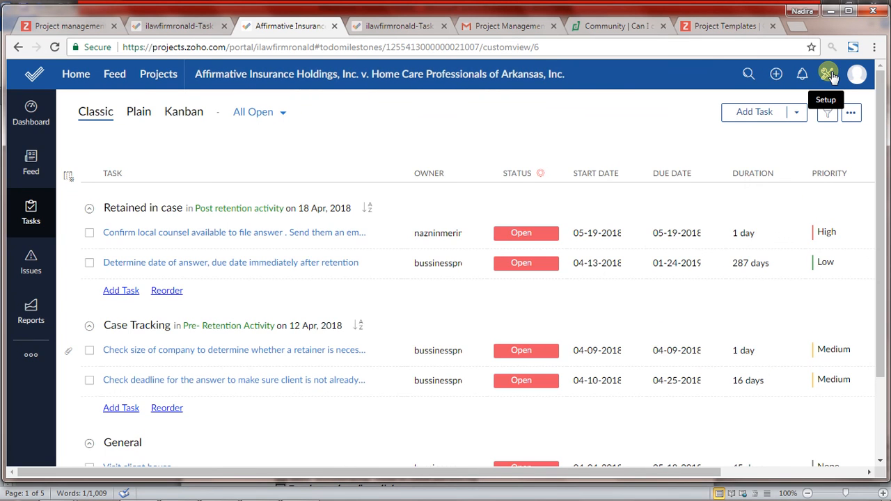
pyautogui.click(830, 74)
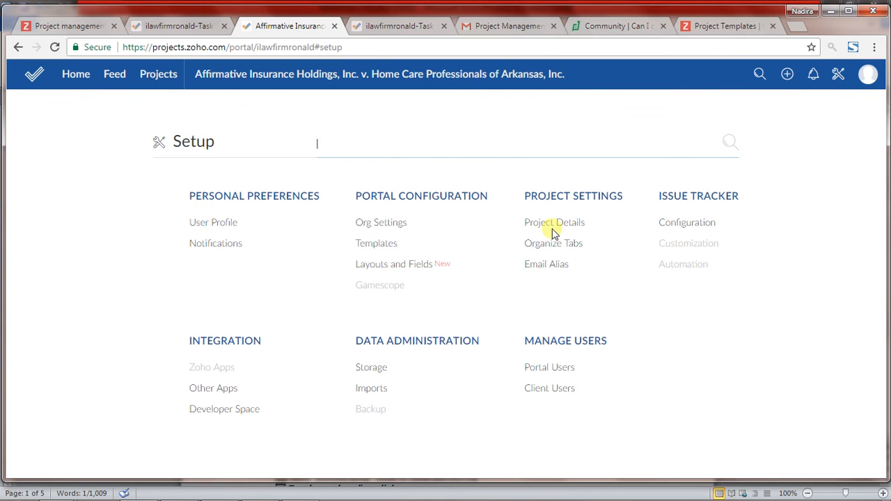
pyautogui.click(380, 247)
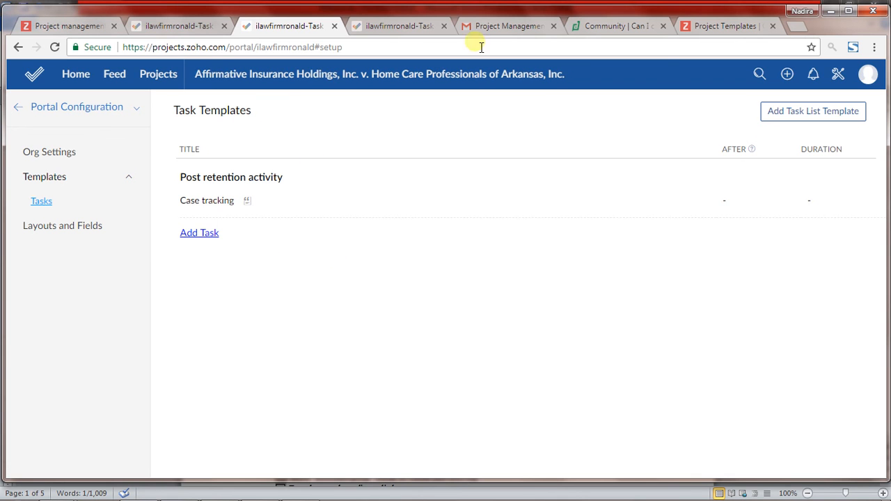
pyautogui.click(196, 27)
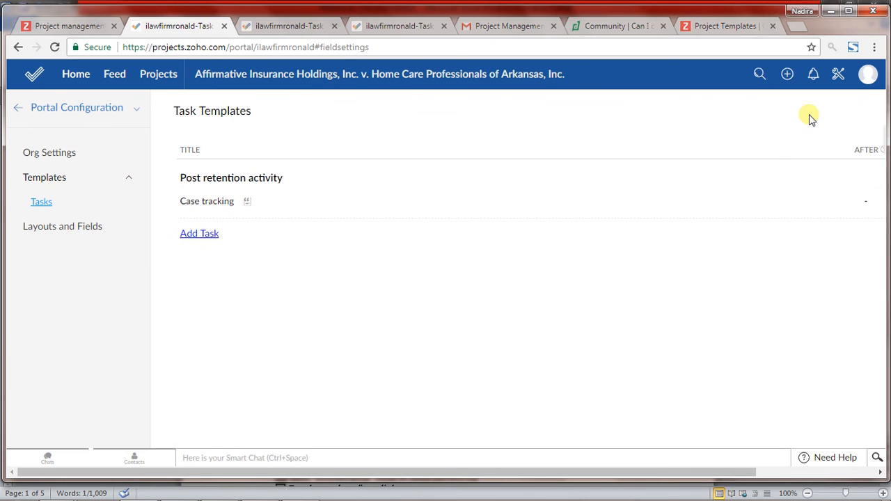
# Step: Open the dashboard of the Affirmative Insurance Holdings, Inc. v. Home Care Professionals of Arkansas, Inc. project from the active projects
pyautogui.click(279, 27)
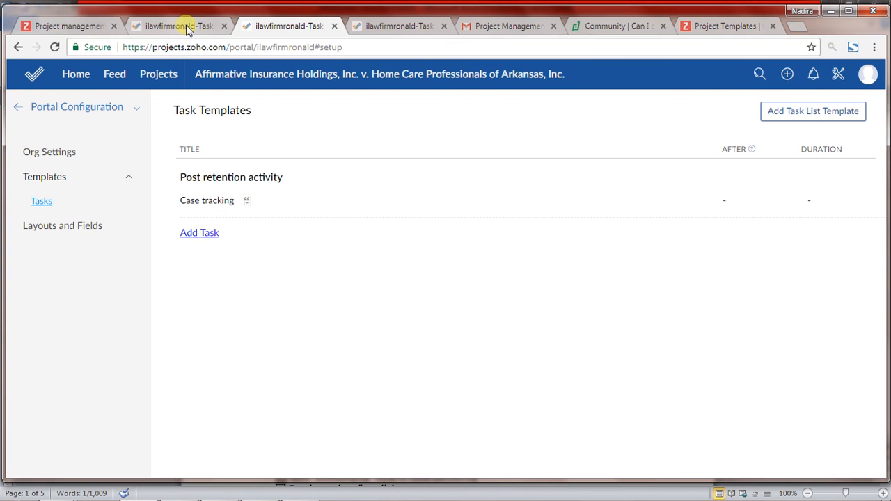
pyautogui.click(162, 77)
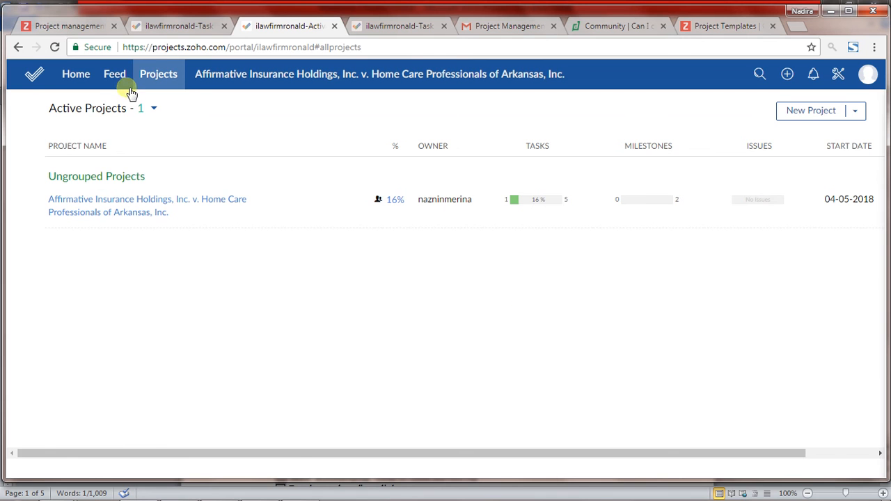
pyautogui.click(160, 76)
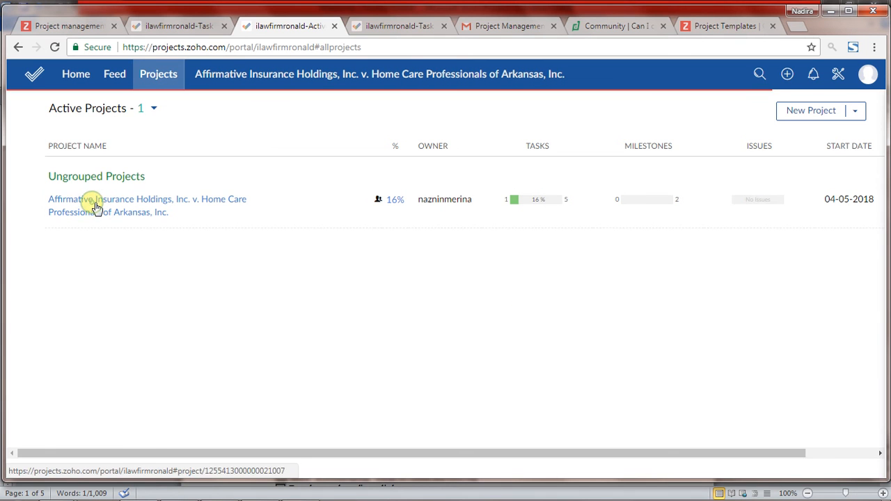
pyautogui.click(101, 203)
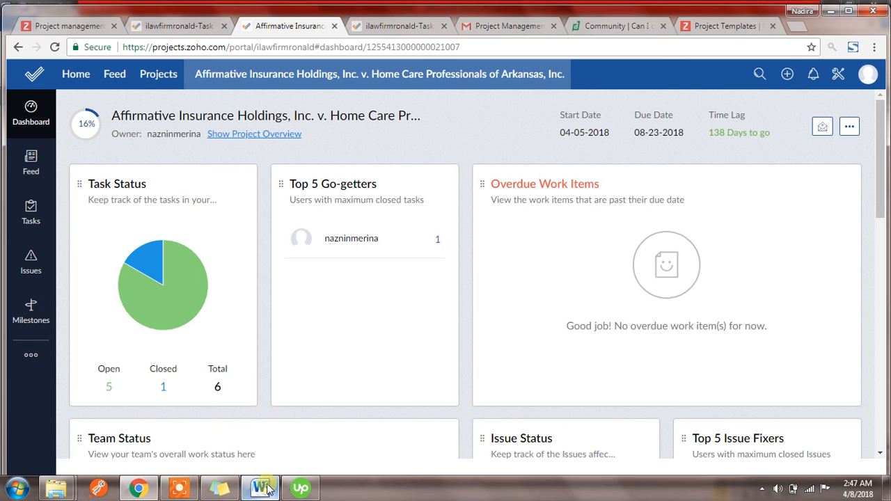
# Step: Switch to Word to view the Milestones Checklist 032018 document, and return to the project dashboard in the browser
pyautogui.click(259, 488)
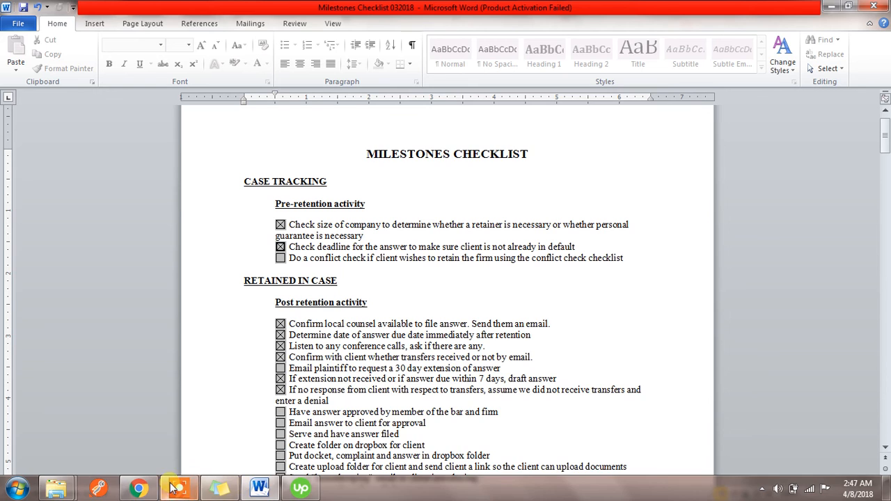
pyautogui.click(138, 489)
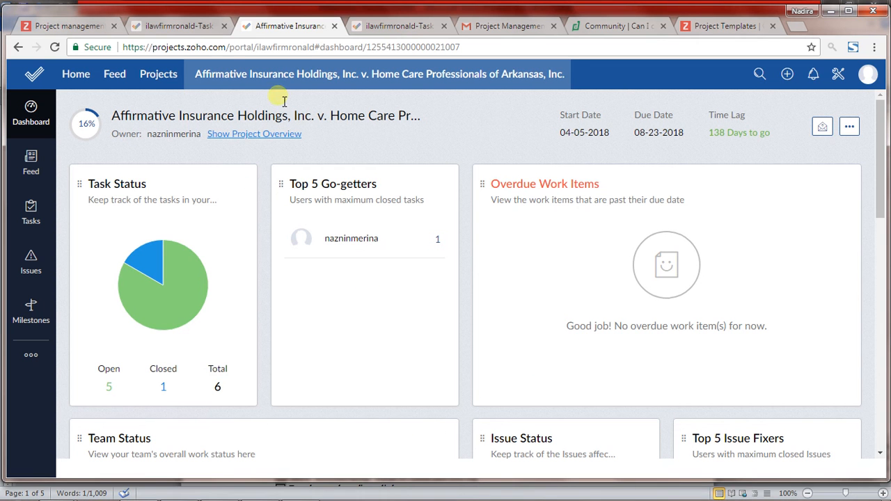
# Step: View the portal's setup categories, and return to the project dashboard to show the project's additional modules
pyautogui.click(179, 28)
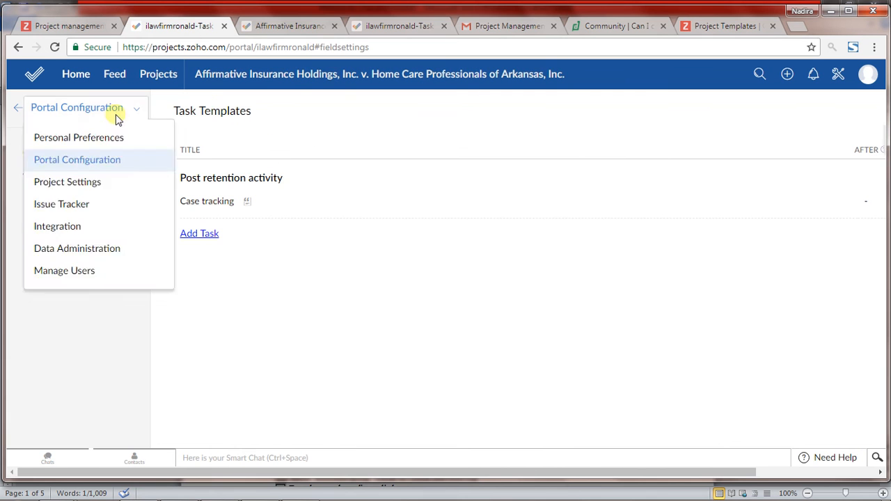
pyautogui.click(252, 26)
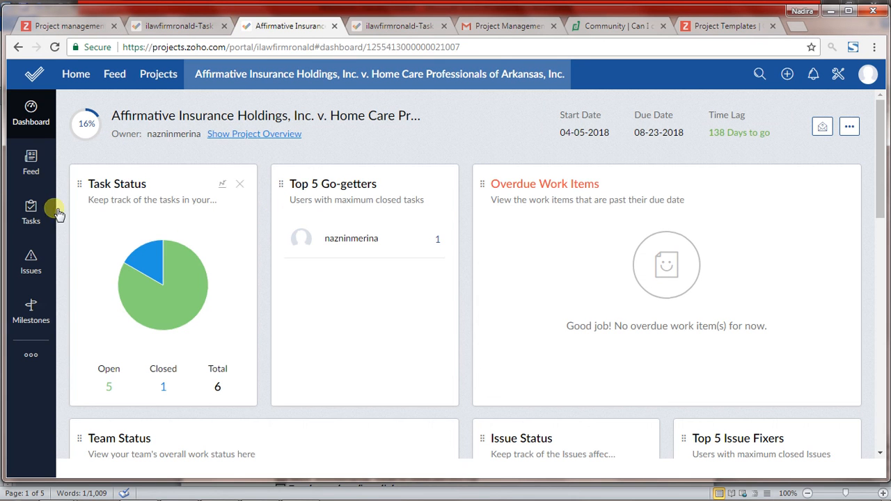
pyautogui.click(36, 356)
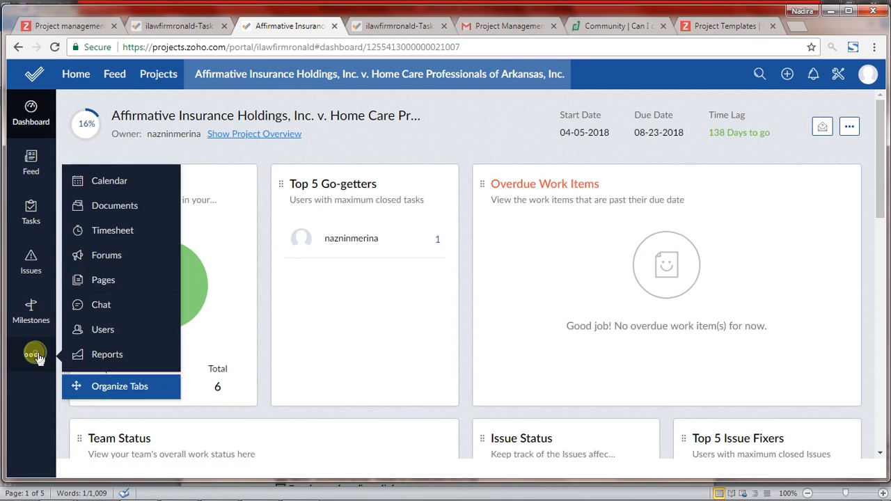